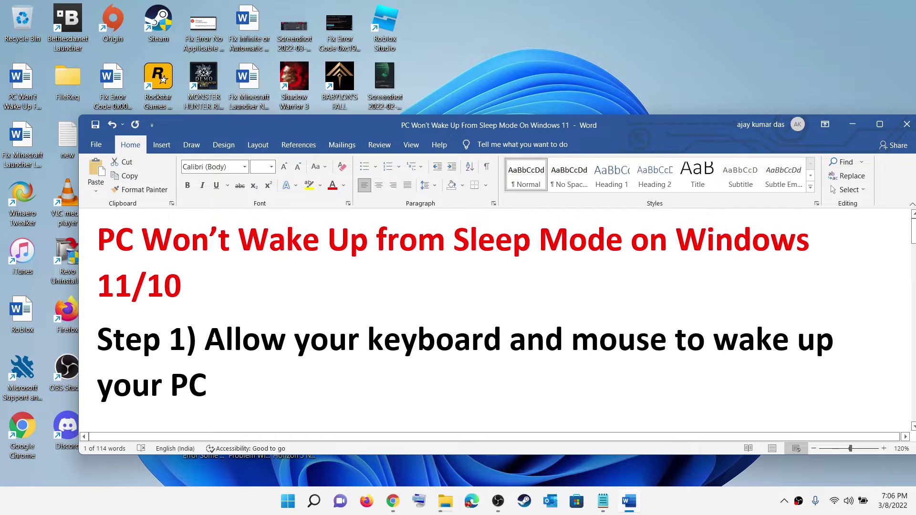
- Highlight the Step 1 instruction about letting the keyboard and mouse wake the PC, and minimize the document
{"action": "left_click_drag", "start_coordinate": [205, 339], "coordinate": [715, 364]}
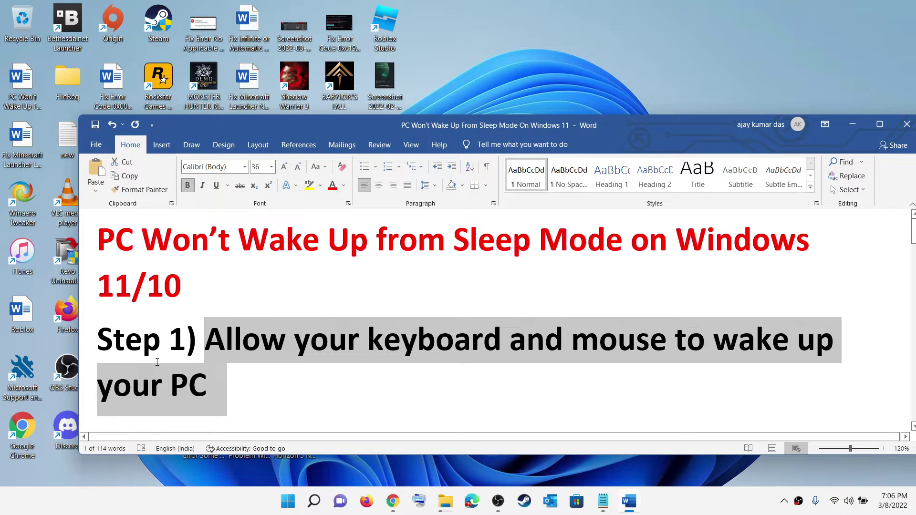
{"action": "left_click", "coordinate": [150, 389]}
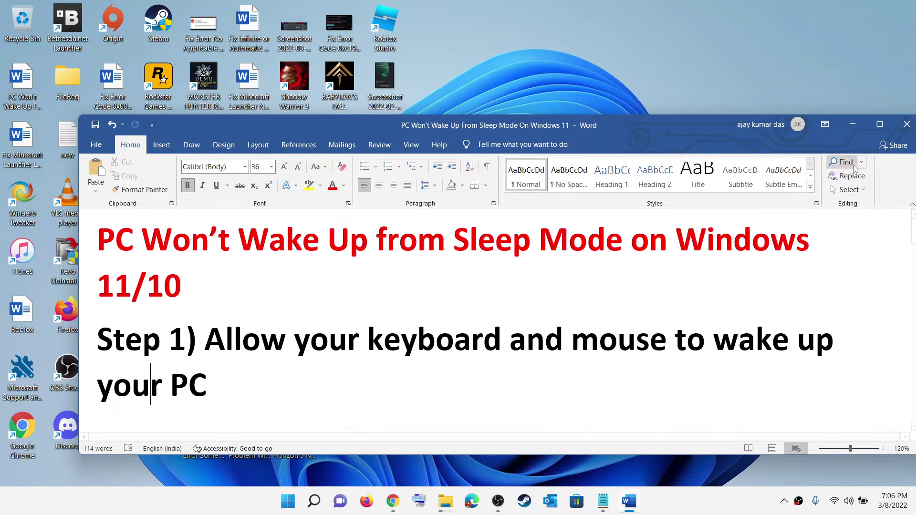
{"action": "left_click", "coordinate": [852, 134]}
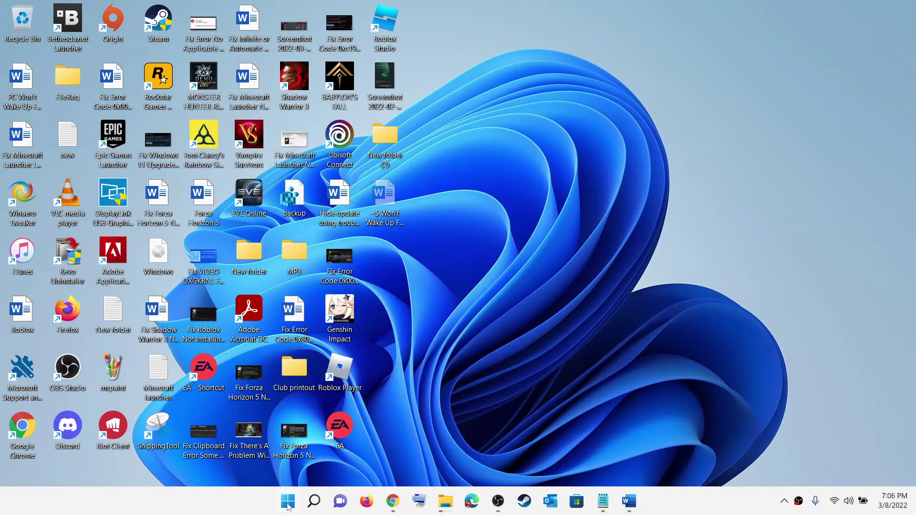
- Open Device Manager, move its window to the middle of the desktop and expand the Keyboards category
{"action": "right_click", "coordinate": [288, 507]}
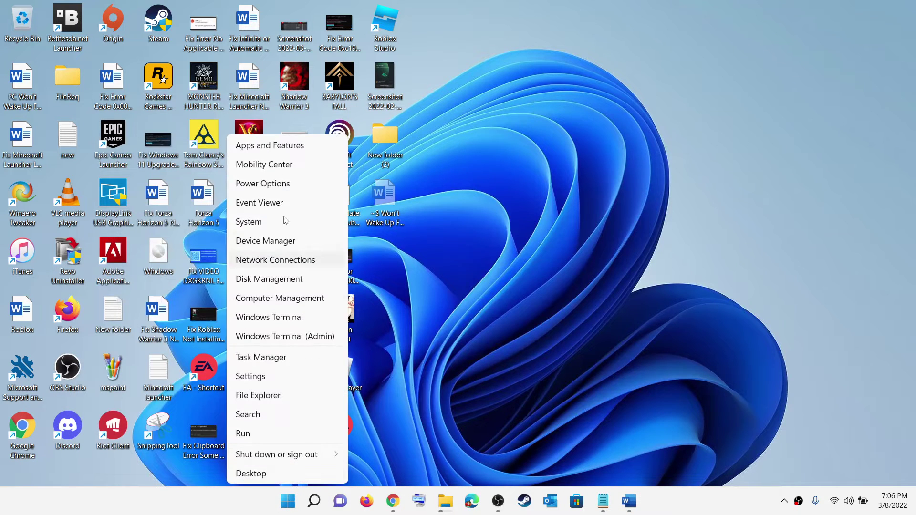
{"action": "left_click", "coordinate": [286, 242]}
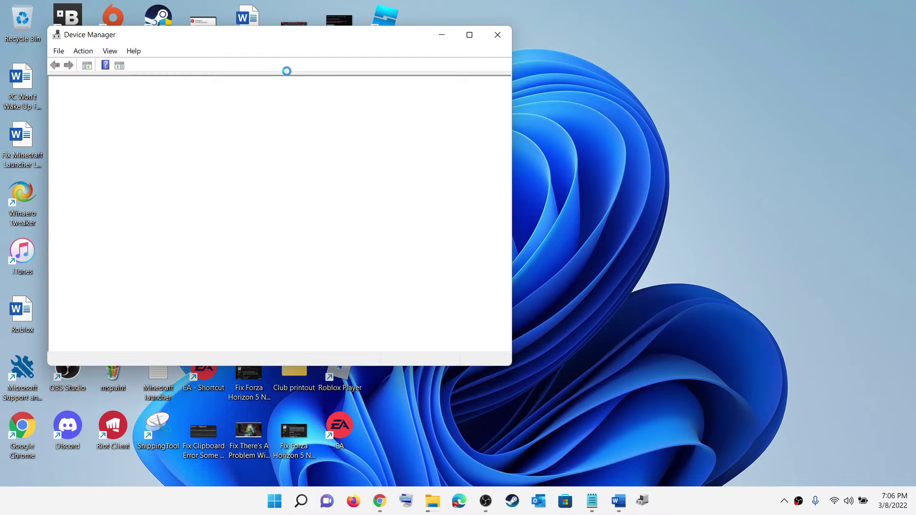
{"action": "left_click_drag", "start_coordinate": [287, 41], "coordinate": [489, 80]}
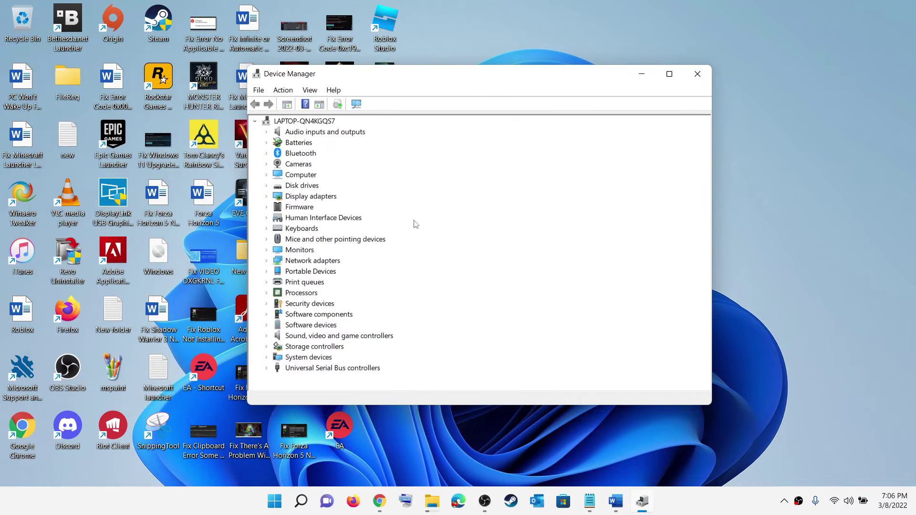
{"action": "left_click", "coordinate": [292, 231]}
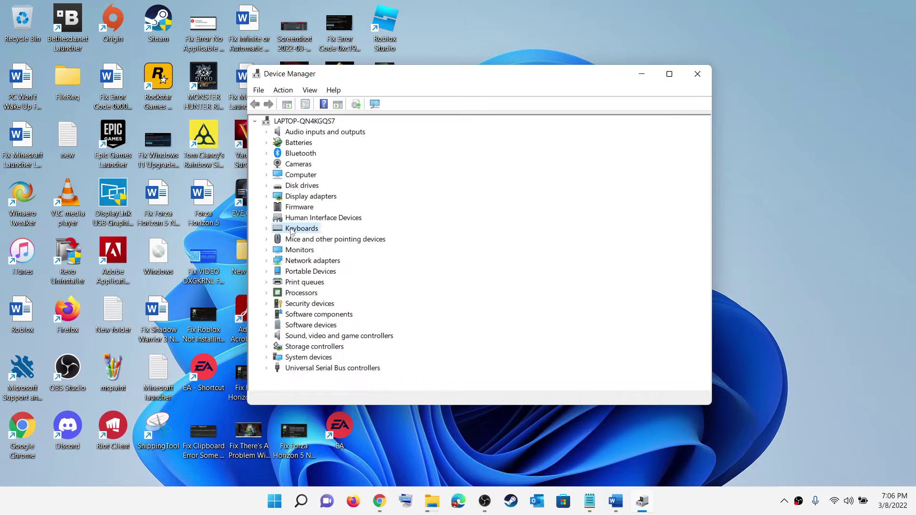
{"action": "left_click", "coordinate": [266, 230]}
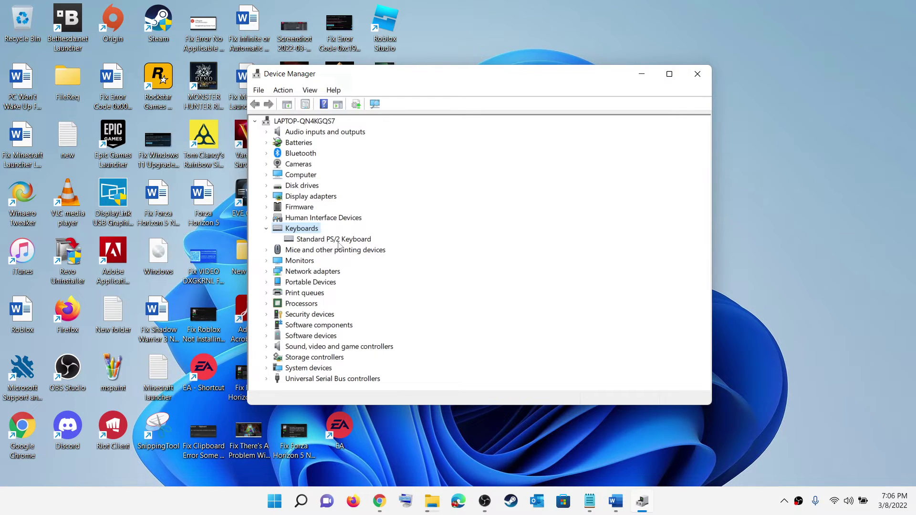
- Check the properties of the Standard PS/2 Keyboard for power management options and close them
{"action": "left_click", "coordinate": [324, 241]}
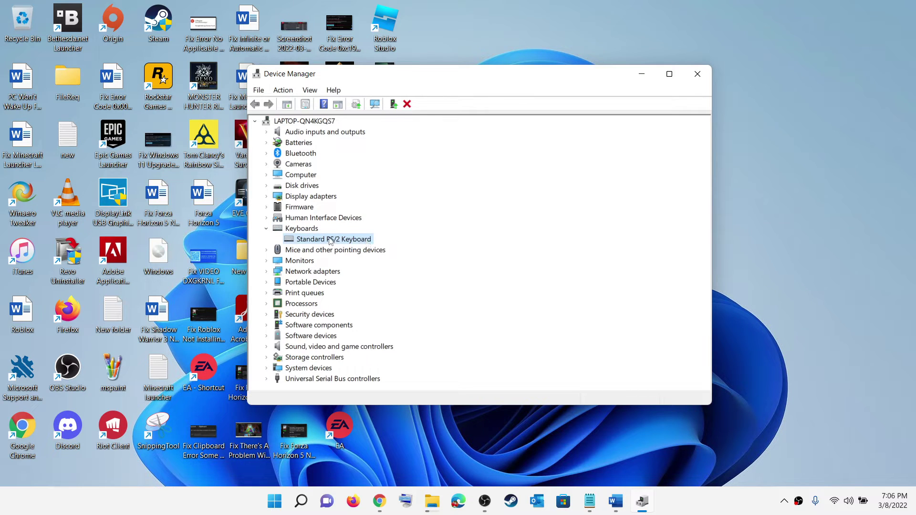
{"action": "right_click", "coordinate": [331, 241]}
{"action": "left_click", "coordinate": [365, 299]}
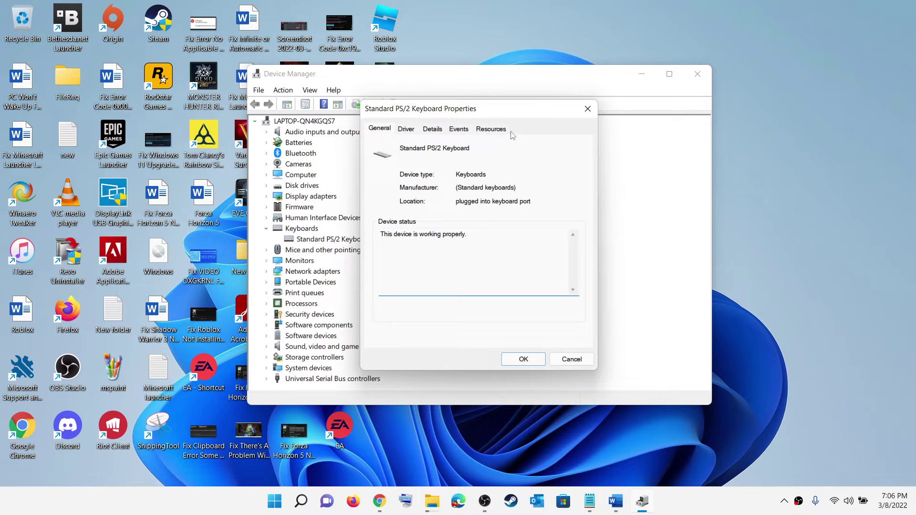
{"action": "left_click", "coordinate": [588, 110]}
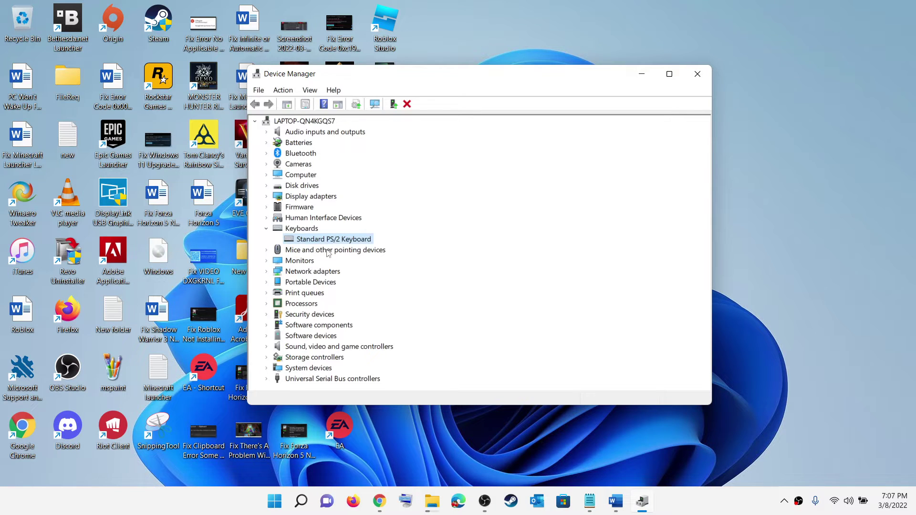
- Under Mice and other pointing devices, have the HID-compliant mouse allowed to wake the computer in its power management properties
{"action": "left_click", "coordinate": [270, 251]}
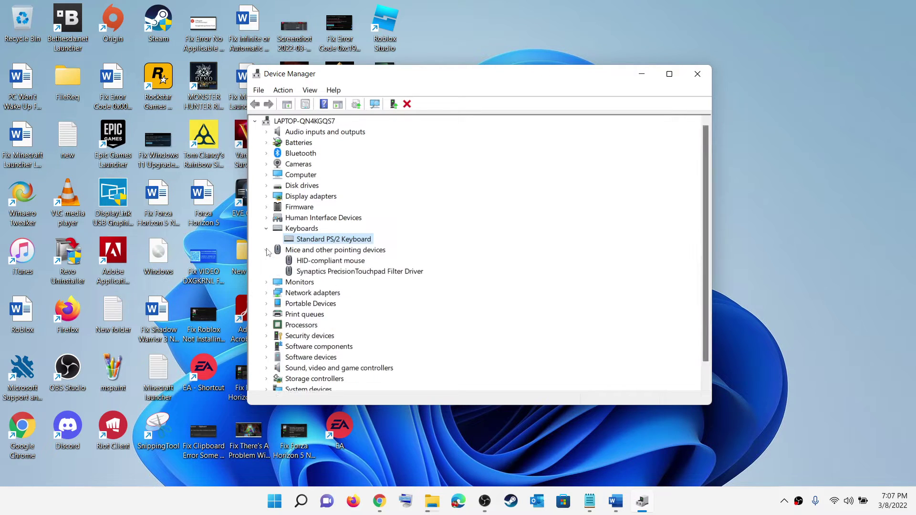
{"action": "left_click", "coordinate": [321, 263]}
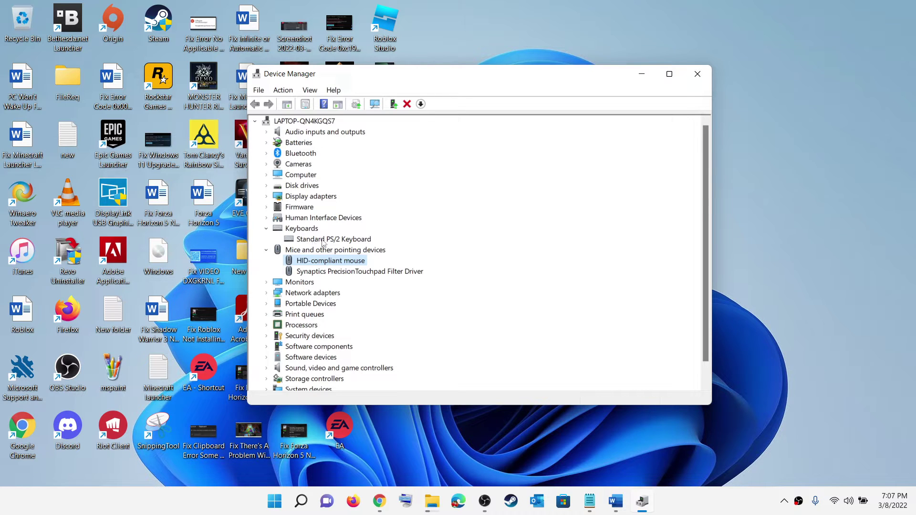
{"action": "right_click", "coordinate": [342, 264]}
{"action": "left_click", "coordinate": [380, 333]}
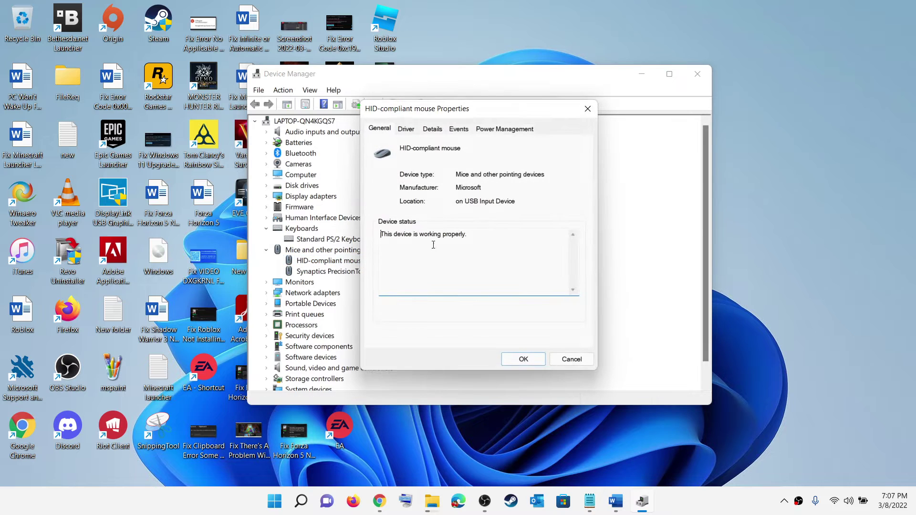
{"action": "left_click", "coordinate": [486, 133]}
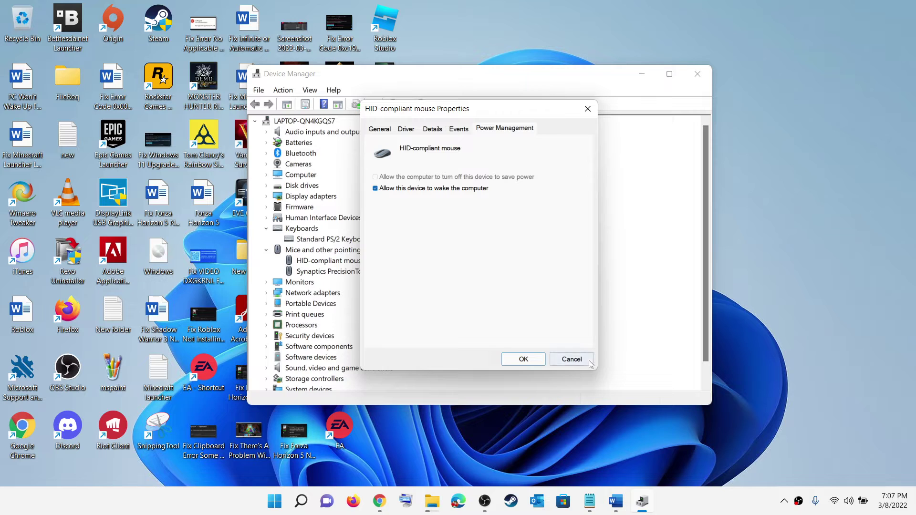
{"action": "left_click", "coordinate": [525, 359]}
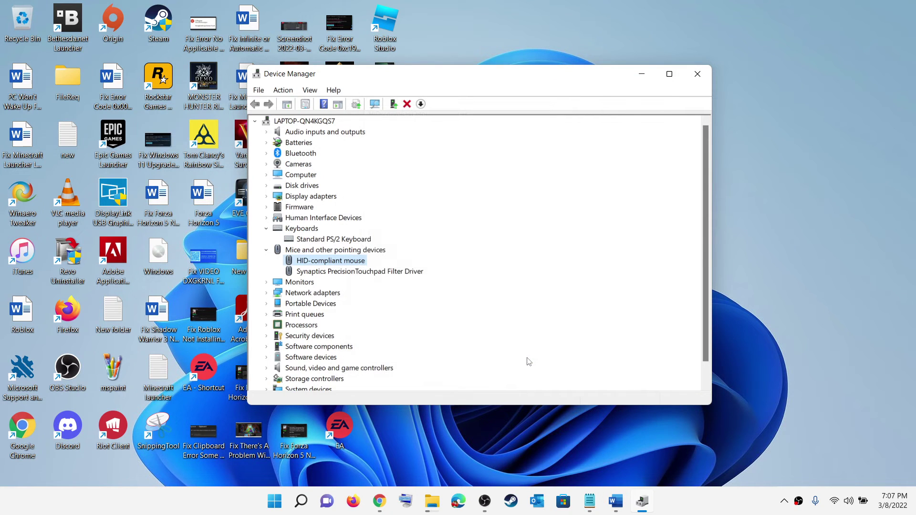
- Recheck the HID-compliant mouse's permission to wake the computer, accept its properties and close Device Manager
{"action": "left_click", "coordinate": [320, 241]}
{"action": "left_click", "coordinate": [354, 262]}
{"action": "right_click", "coordinate": [354, 263]}
{"action": "left_click", "coordinate": [389, 334]}
{"action": "left_click", "coordinate": [506, 129]}
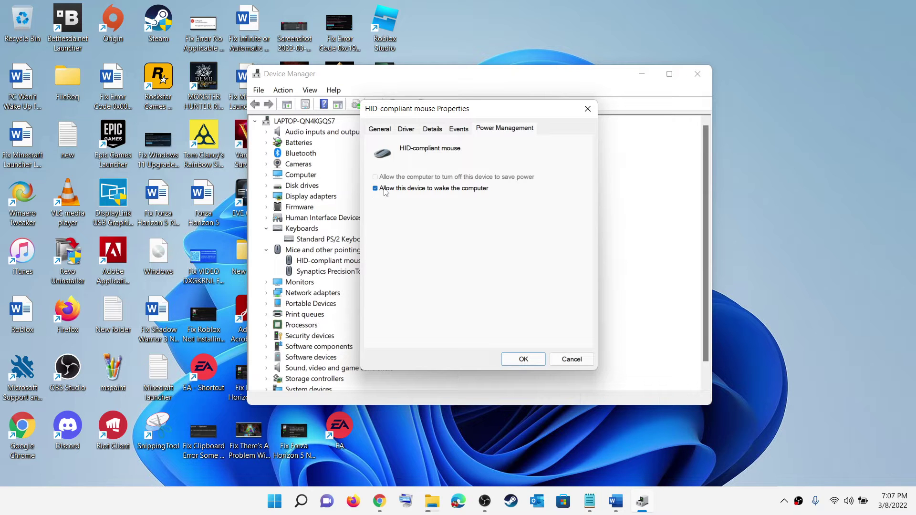
{"action": "left_click", "coordinate": [524, 359]}
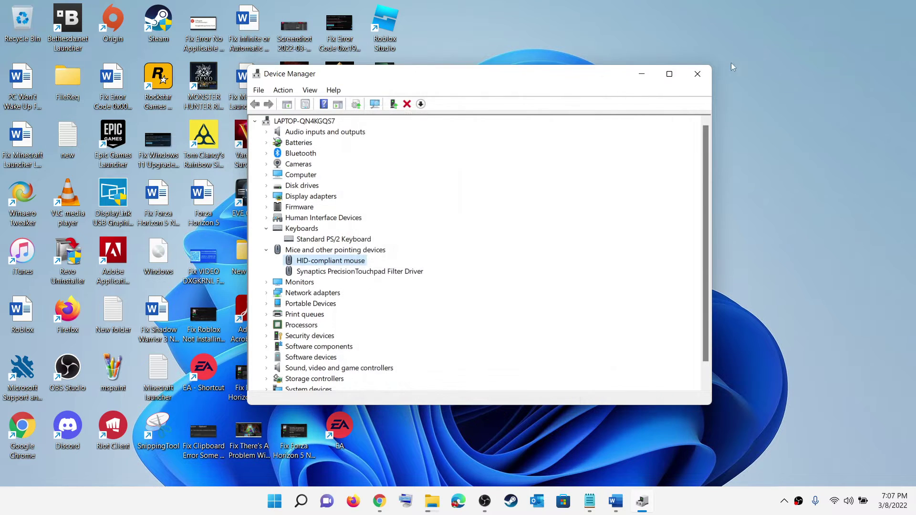
{"action": "left_click", "coordinate": [697, 74]}
{"action": "left_click", "coordinate": [288, 501]}
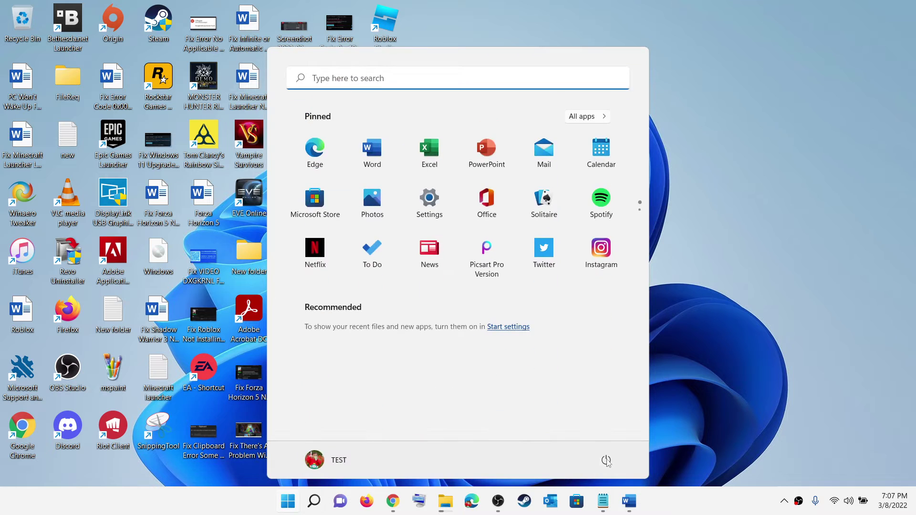
{"action": "left_click", "coordinate": [606, 460]}
{"action": "left_click", "coordinate": [742, 338]}
{"action": "left_click", "coordinate": [742, 339]}
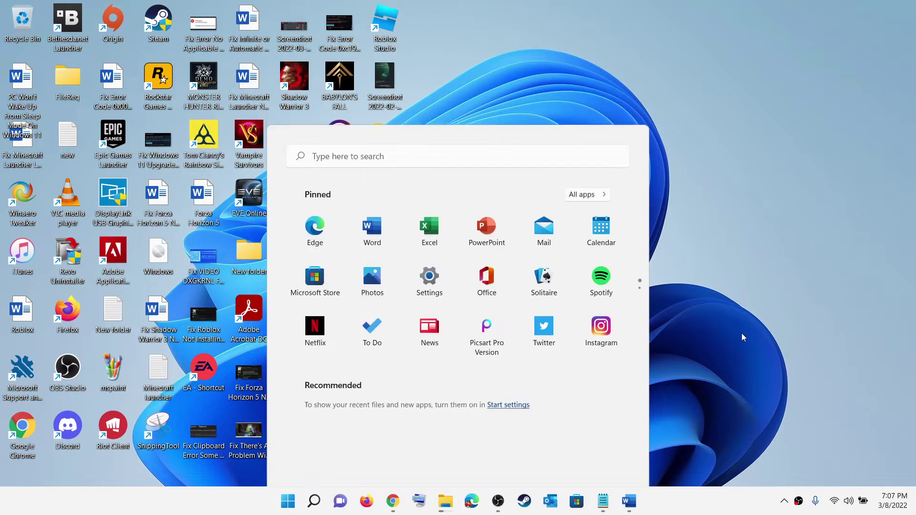
- Switch to the Word document and highlight the Step 2 instruction about computer sleep in multimedia settings
{"action": "left_click", "coordinate": [626, 505]}
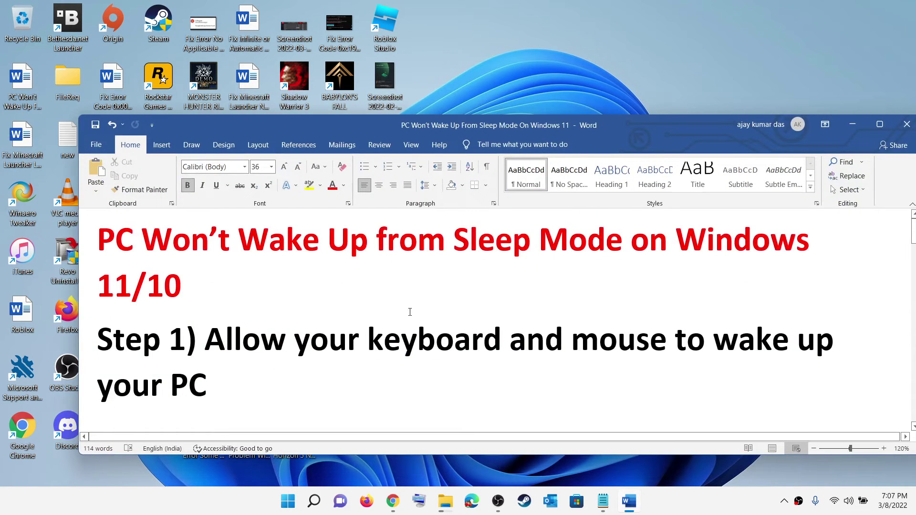
{"action": "scroll", "coordinate": [412, 312], "scroll_direction": "down", "scroll_amount": 3}
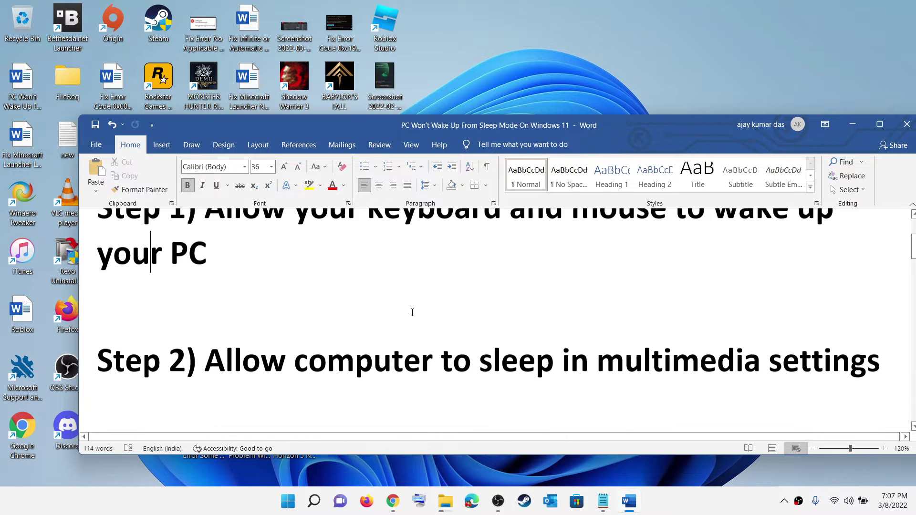
{"action": "left_click_drag", "start_coordinate": [295, 356], "coordinate": [823, 354]}
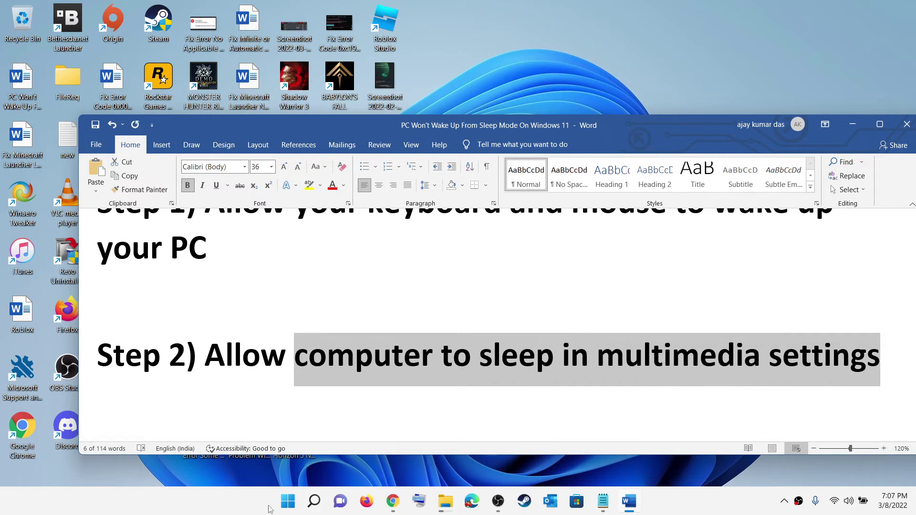
- Search Windows for Control Panel and open it
{"action": "left_click", "coordinate": [285, 507]}
{"action": "type", "text": "conr"}
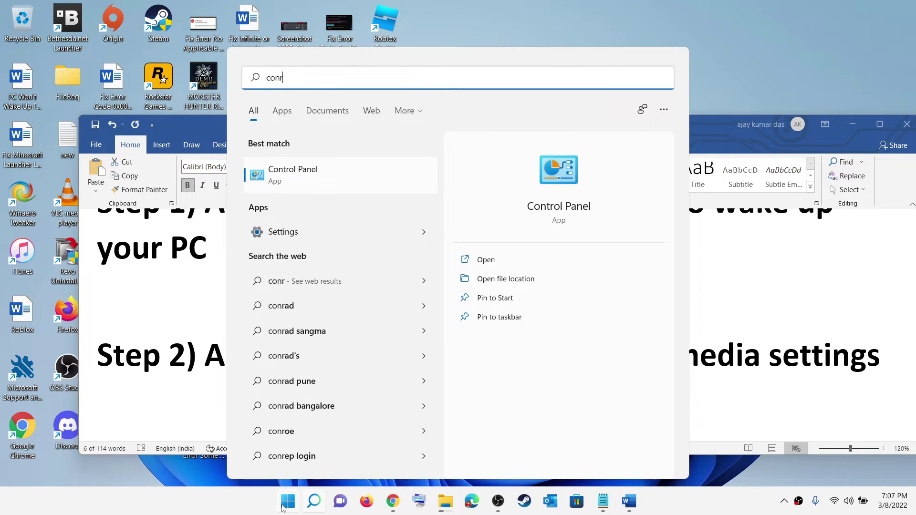
{"action": "key", "text": "BackSpace"}
{"action": "type", "text": "tro"}
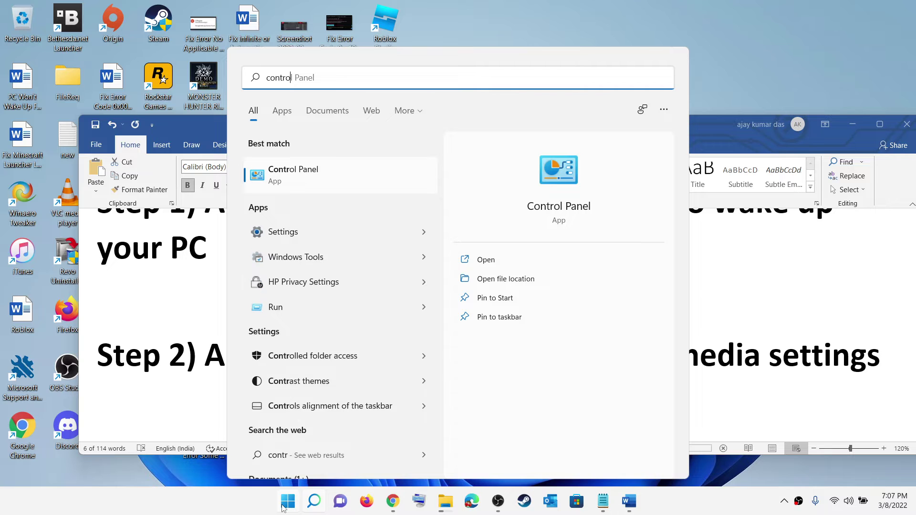
{"action": "left_click", "coordinate": [295, 173]}
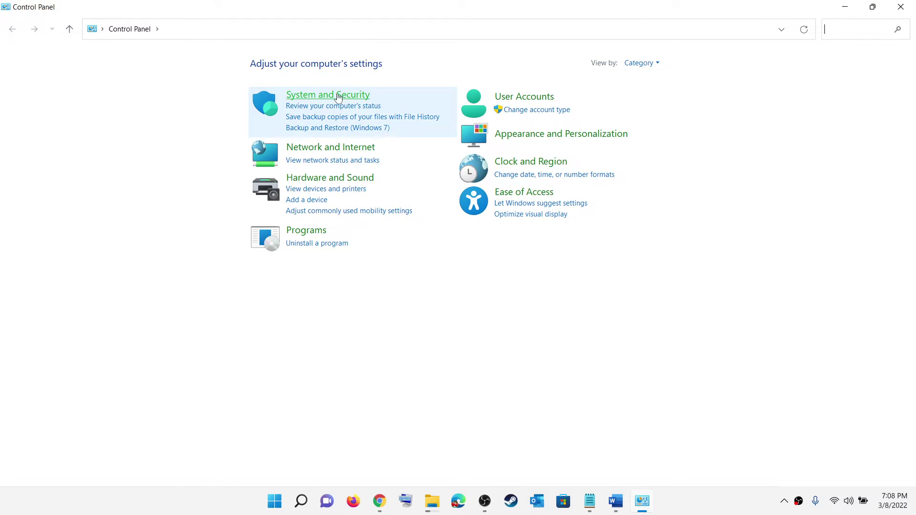
- Open the advanced power settings from the HP Recommended plan in Power Options and move the dialog to the middle
{"action": "left_click", "coordinate": [335, 98]}
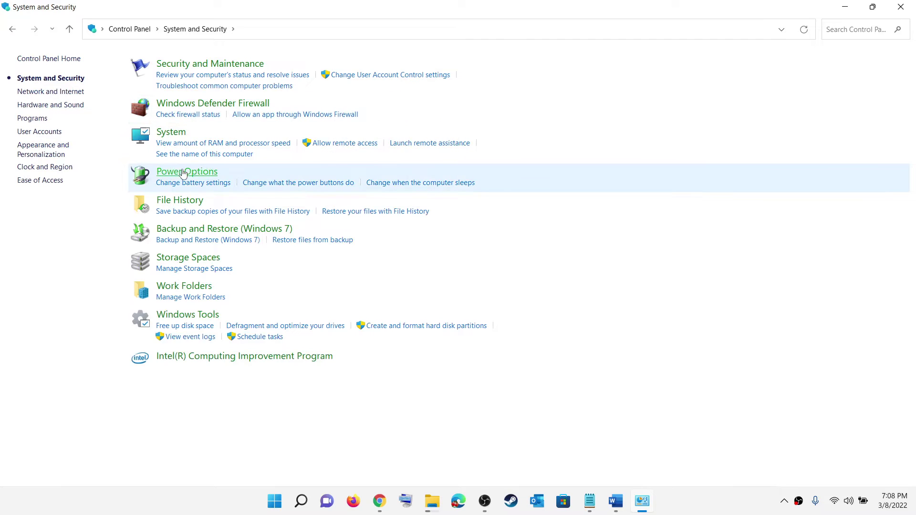
{"action": "left_click", "coordinate": [193, 173]}
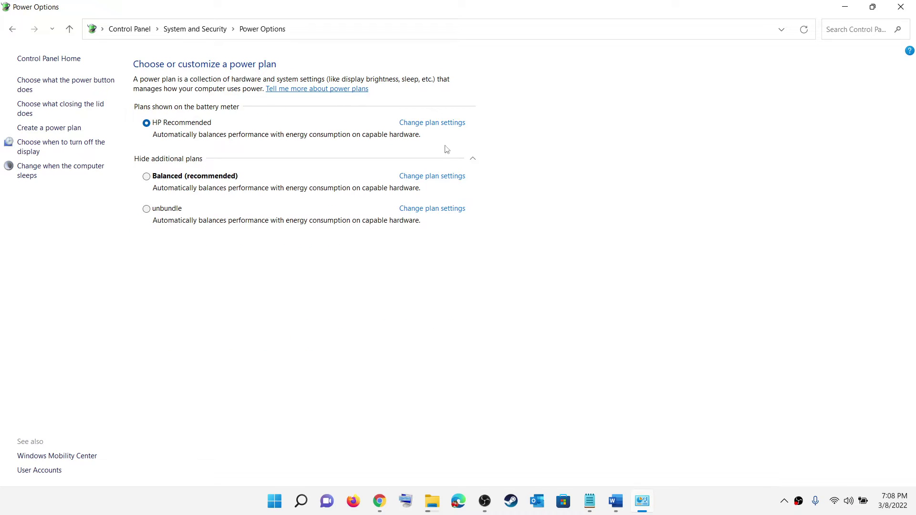
{"action": "left_click", "coordinate": [437, 131]}
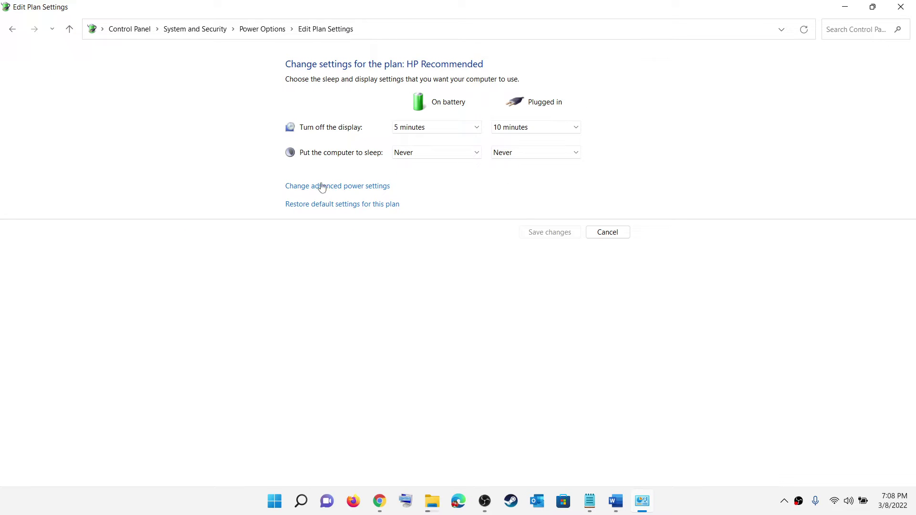
{"action": "left_click", "coordinate": [366, 188]}
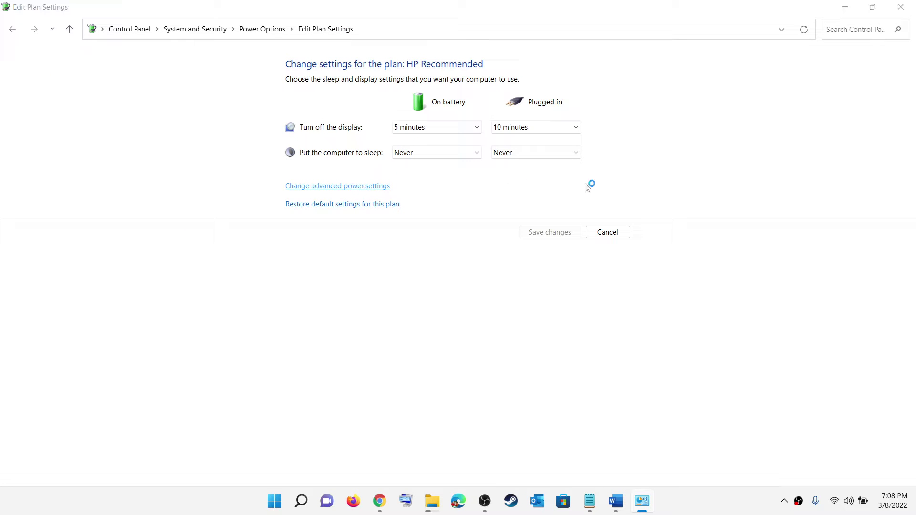
{"action": "left_click_drag", "start_coordinate": [182, 36], "coordinate": [435, 89]}
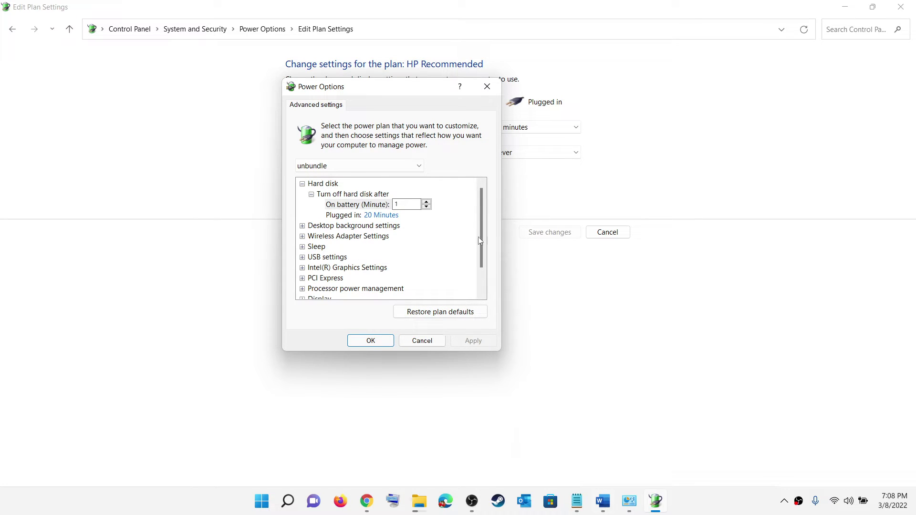
- In Multimedia settings, set When sharing media on battery to Allow the computer to sleep
{"action": "scroll", "coordinate": [480, 241], "scroll_direction": "down", "scroll_amount": 1}
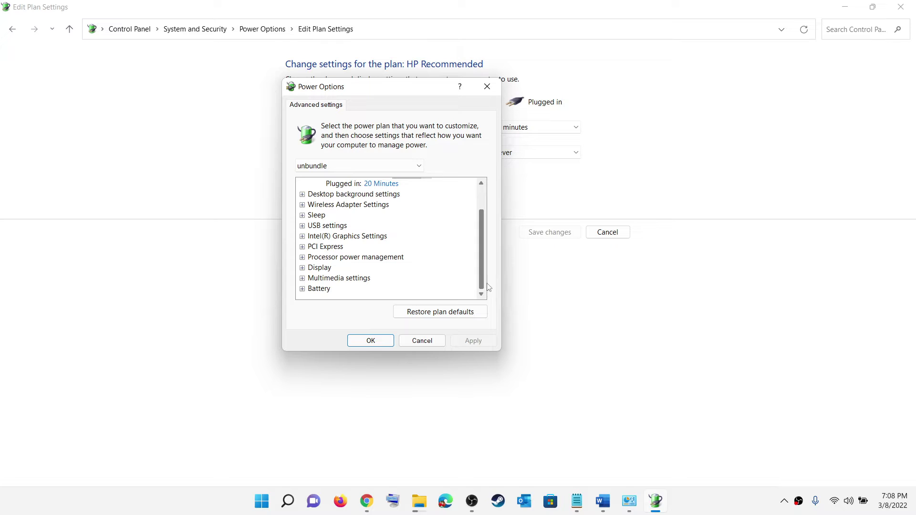
{"action": "left_click", "coordinate": [336, 281]}
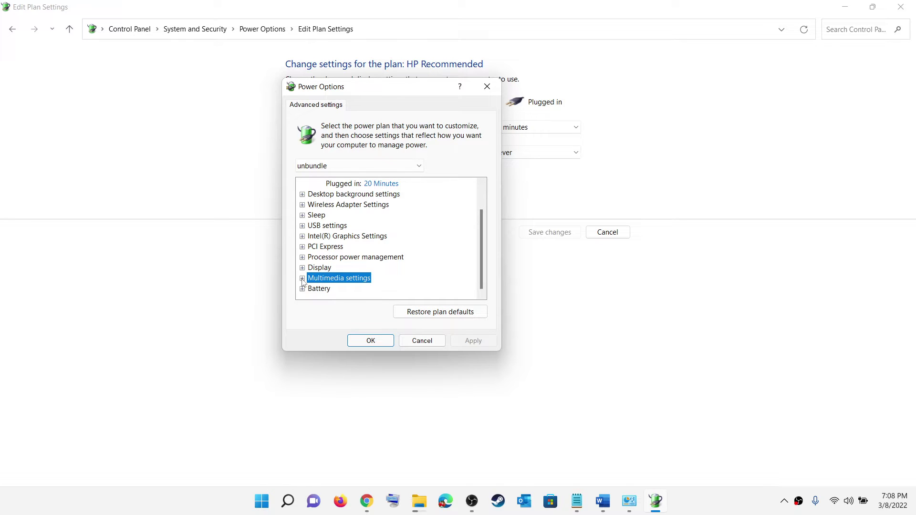
{"action": "left_click", "coordinate": [302, 279]}
{"action": "scroll", "coordinate": [413, 272], "scroll_direction": "down", "scroll_amount": 1}
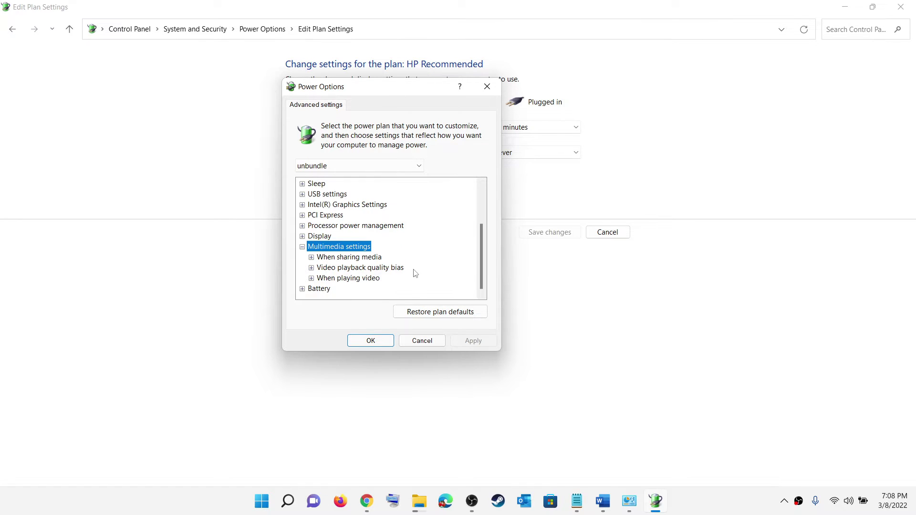
{"action": "left_click", "coordinate": [311, 258]}
{"action": "left_click", "coordinate": [438, 268]}
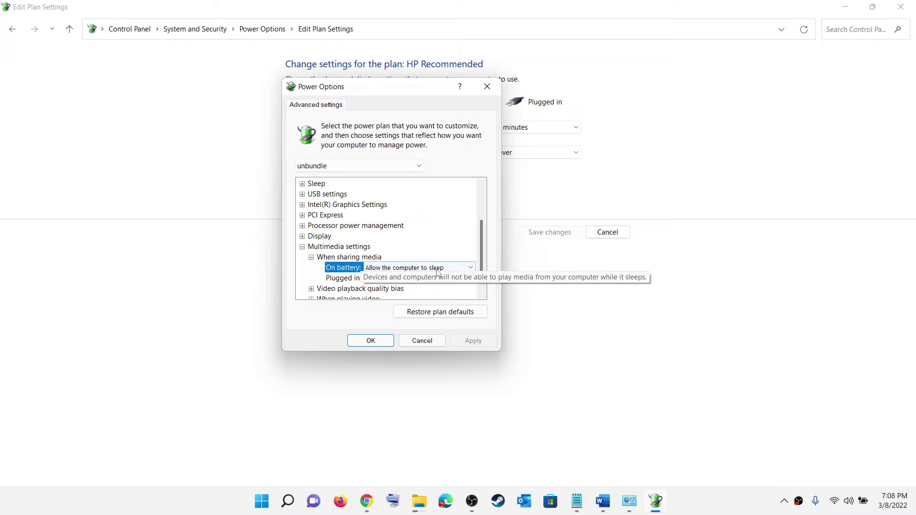
{"action": "left_click", "coordinate": [439, 269]}
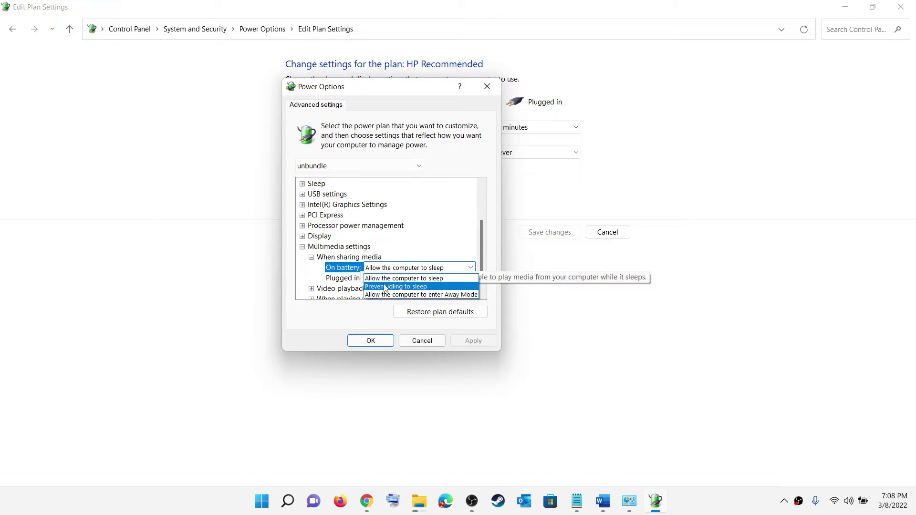
{"action": "left_click", "coordinate": [419, 279]}
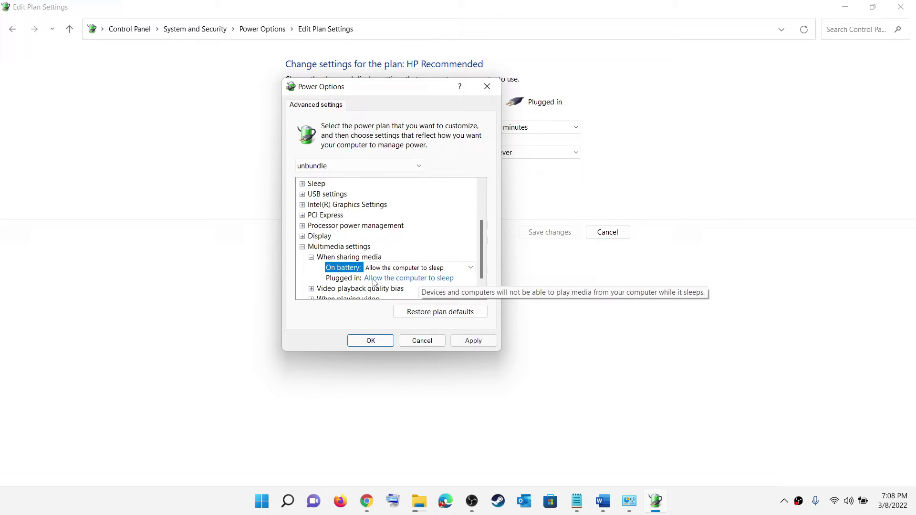
- Set When sharing media while plugged in to Allow the computer to sleep, apply it and close the advanced power settings
{"action": "left_click", "coordinate": [420, 280]}
{"action": "left_click", "coordinate": [470, 281]}
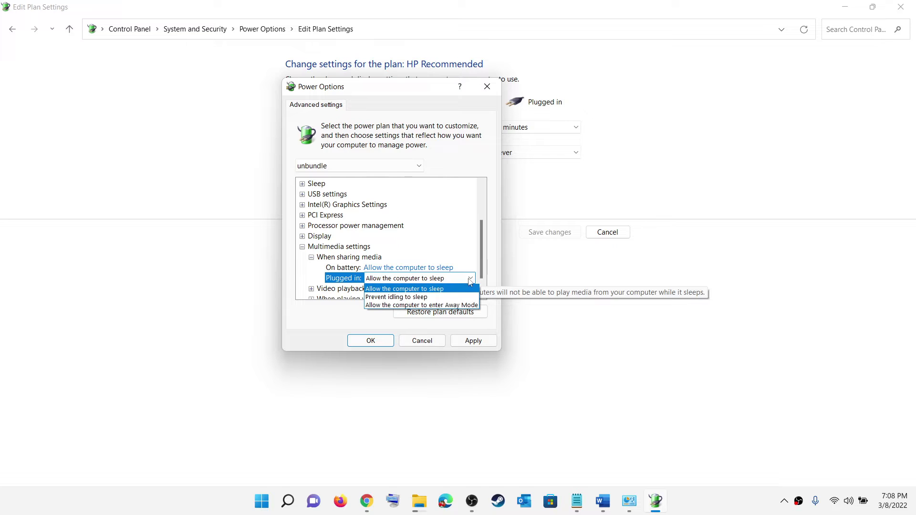
{"action": "left_click", "coordinate": [432, 289]}
{"action": "left_click", "coordinate": [470, 341]}
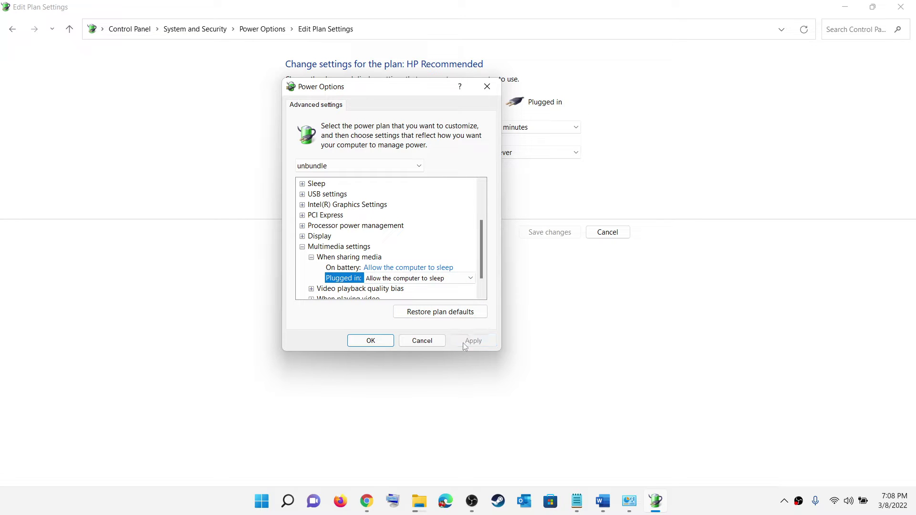
{"action": "left_click", "coordinate": [371, 341]}
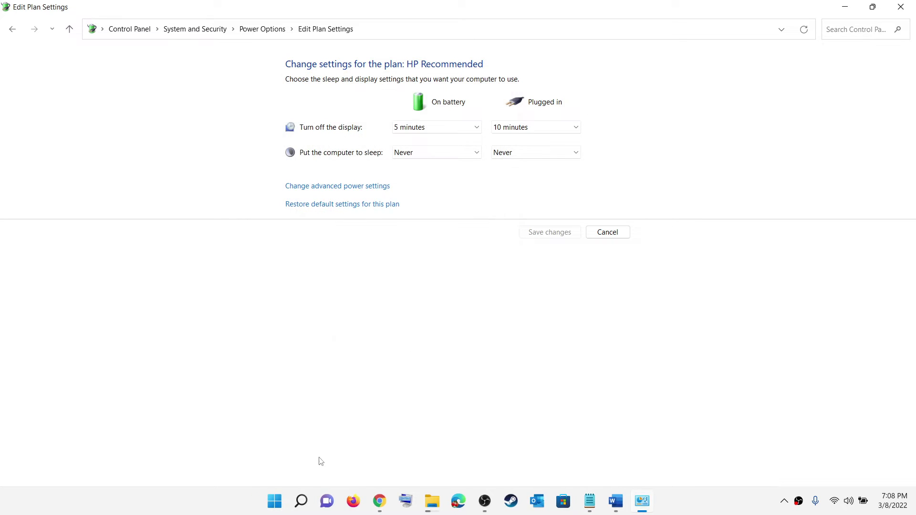
- Switch to the Word document and highlight the Step 3 instruction to restore power options to default
{"action": "left_click", "coordinate": [275, 501]}
{"action": "left_click", "coordinate": [606, 460]}
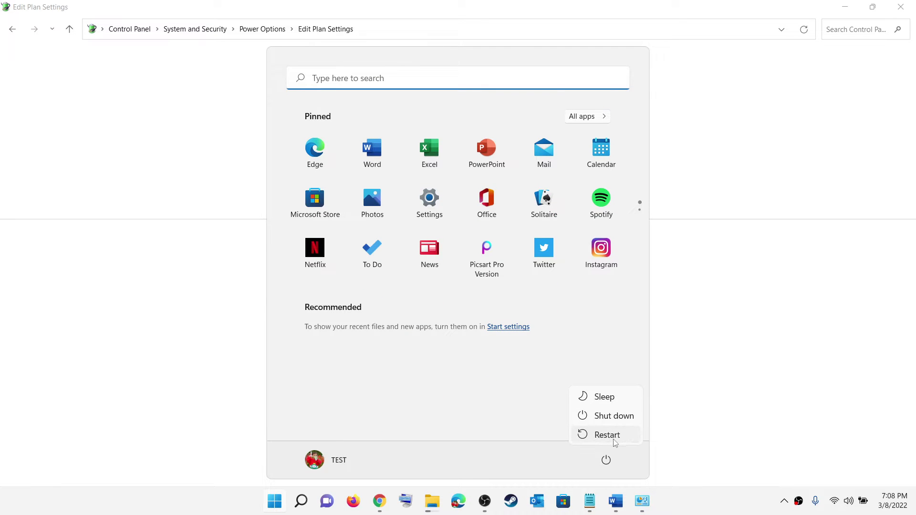
{"action": "left_click", "coordinate": [617, 508]}
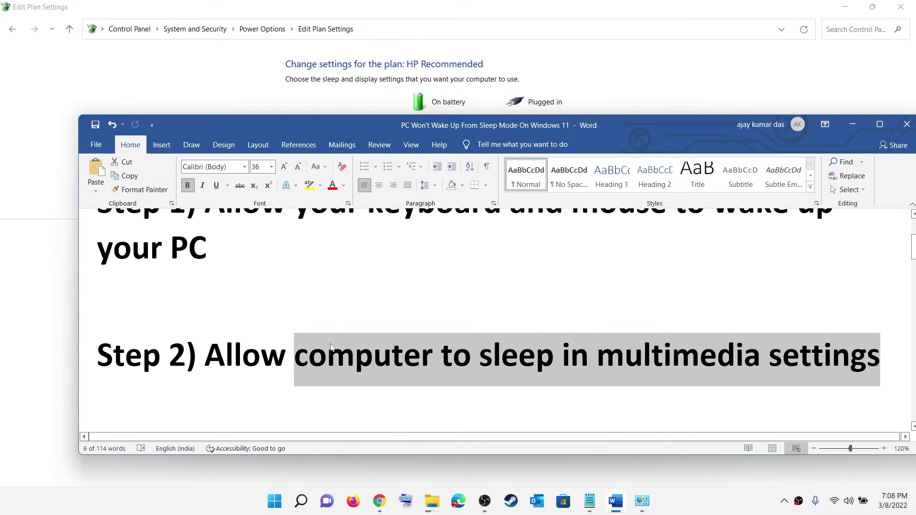
{"action": "scroll", "coordinate": [286, 360], "scroll_direction": "down", "scroll_amount": 3}
{"action": "left_click_drag", "start_coordinate": [206, 361], "coordinate": [679, 361]}
{"action": "scroll", "coordinate": [396, 323], "scroll_direction": "down", "scroll_amount": 3}
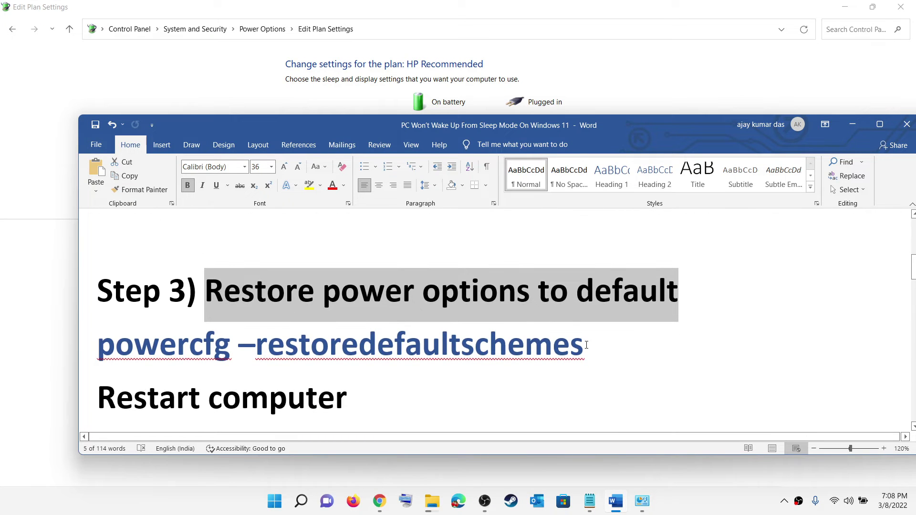
- Copy the powercfg –restoredefaultschemes command from Step 3 of the document
{"action": "left_click_drag", "start_coordinate": [587, 345], "coordinate": [159, 359]}
{"action": "right_click", "coordinate": [159, 359]}
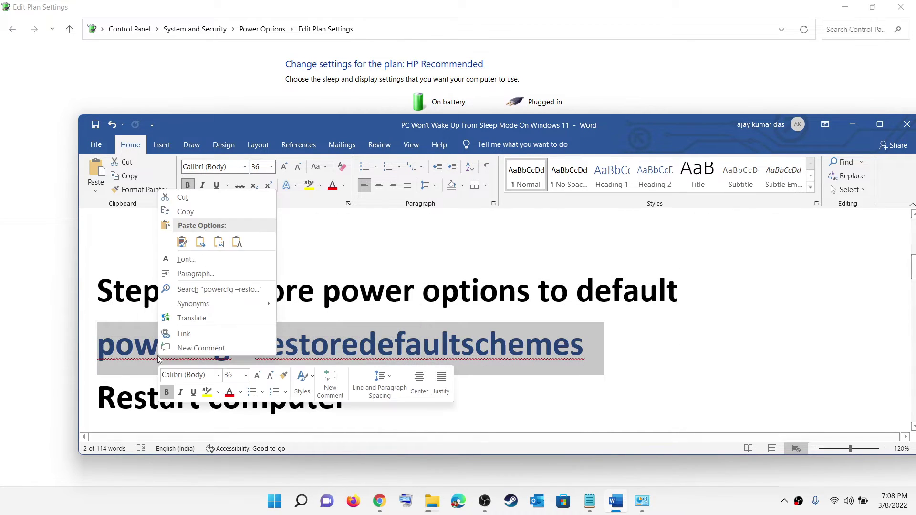
{"action": "left_click", "coordinate": [186, 211]}
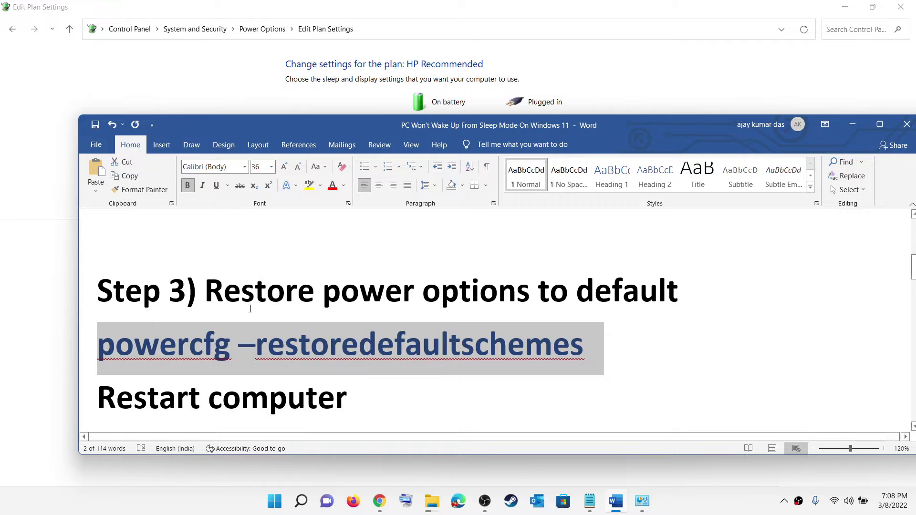
- Search Windows for cmd and run Command Prompt as administrator, allowing it to make changes
{"action": "left_click", "coordinate": [271, 503]}
{"action": "type", "text": "cmd"}
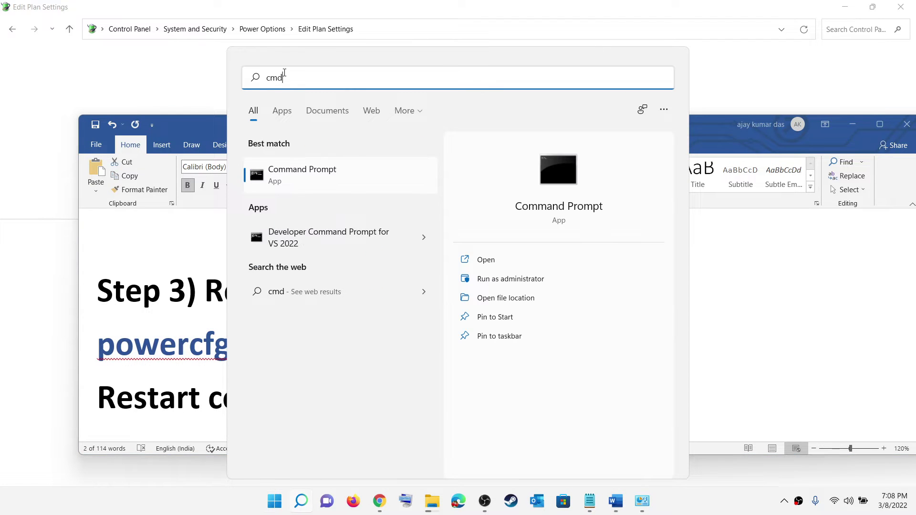
{"action": "right_click", "coordinate": [311, 178]}
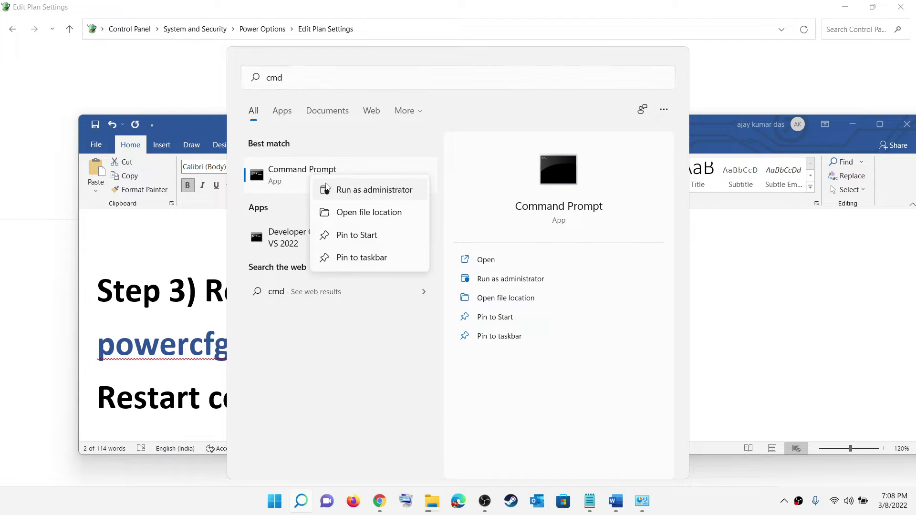
{"action": "left_click", "coordinate": [380, 191]}
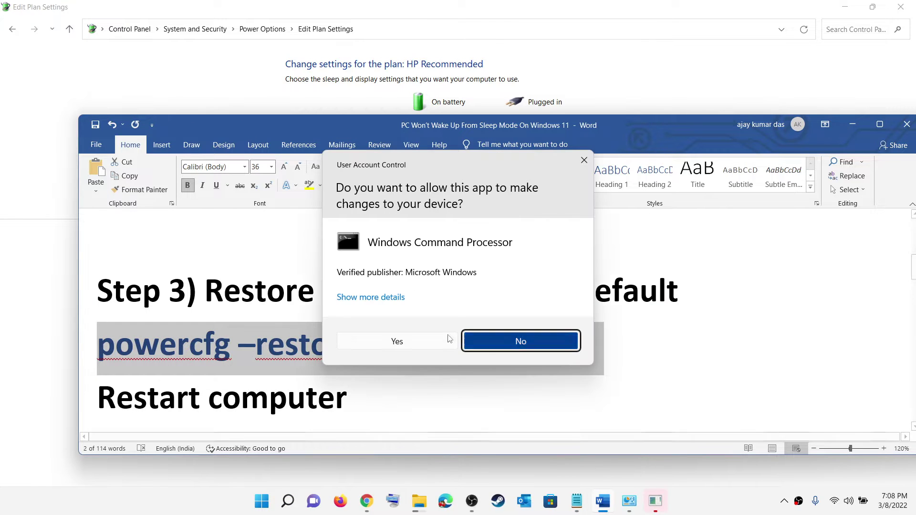
{"action": "left_click", "coordinate": [398, 340]}
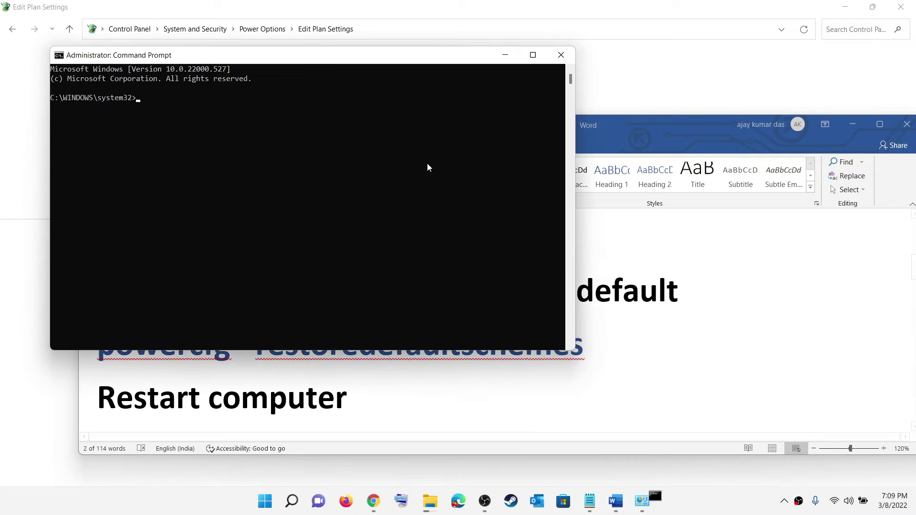
- Move Command Prompt toward the middle, run the copied powercfg -restoredefaultschemes command and close the window
{"action": "left_click_drag", "start_coordinate": [323, 58], "coordinate": [483, 152]}
{"action": "key", "text": "ctrl+v"}
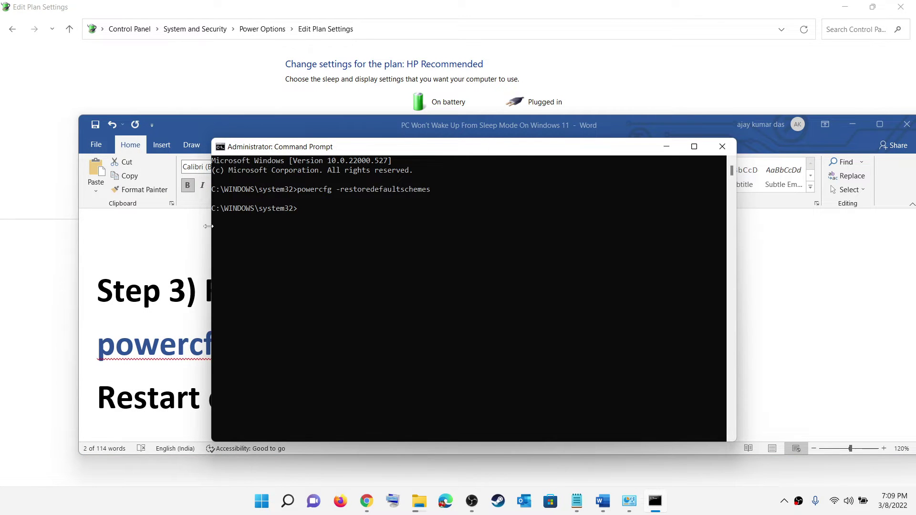
{"action": "left_click", "coordinate": [722, 146]}
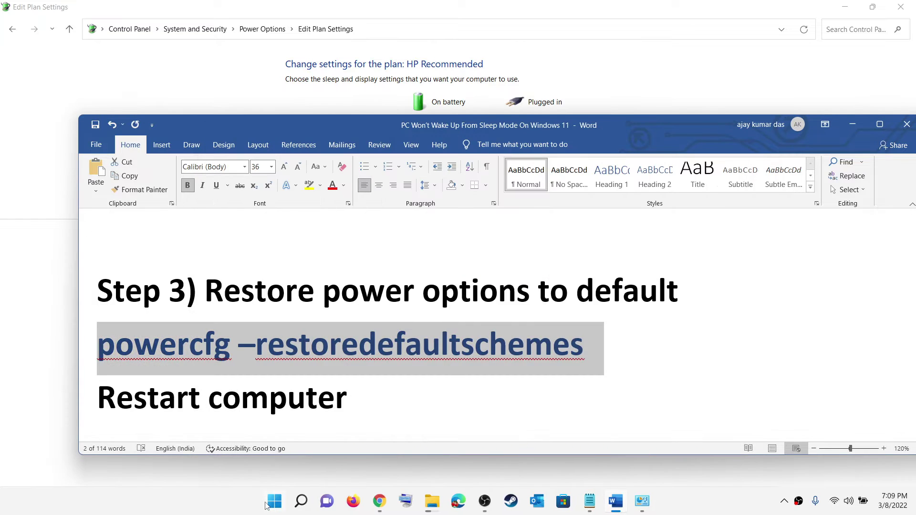
{"action": "key", "text": "super"}
{"action": "left_click", "coordinate": [606, 460]}
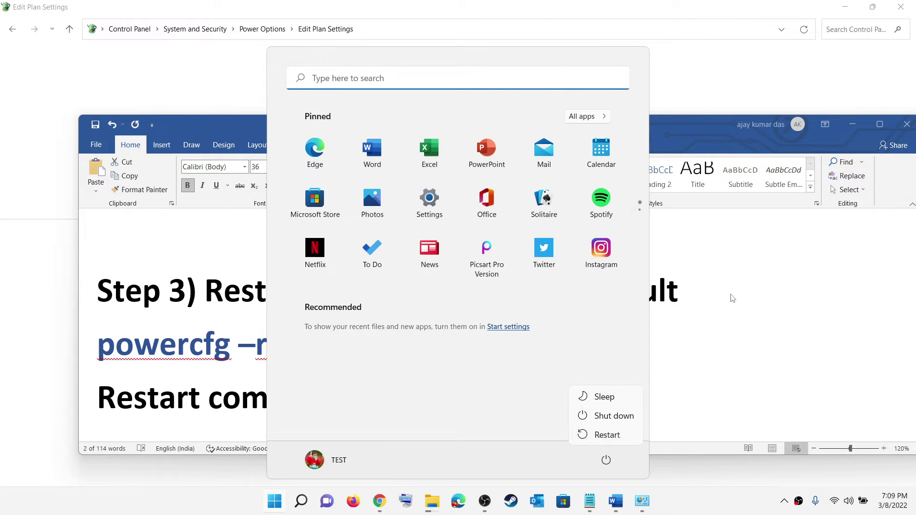
{"action": "left_click", "coordinate": [632, 316]}
{"action": "key", "text": "Escape"}
- Copy the msdt.exe /id PowerDiagnostic command from Step 4 of the Word document
{"action": "scroll", "coordinate": [346, 344], "scroll_direction": "down", "scroll_amount": 3}
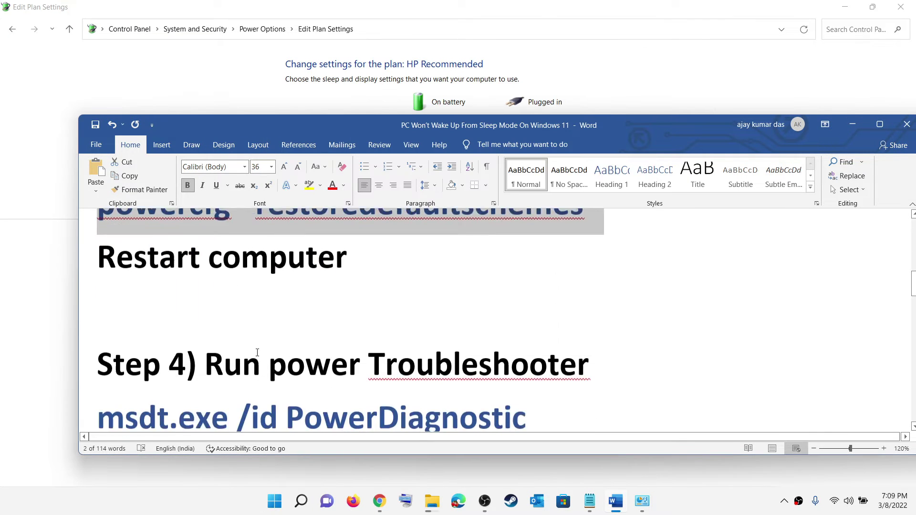
{"action": "scroll", "coordinate": [346, 345], "scroll_direction": "down", "scroll_amount": 1}
{"action": "left_click_drag", "start_coordinate": [531, 354], "coordinate": [97, 356]}
{"action": "right_click", "coordinate": [164, 369]}
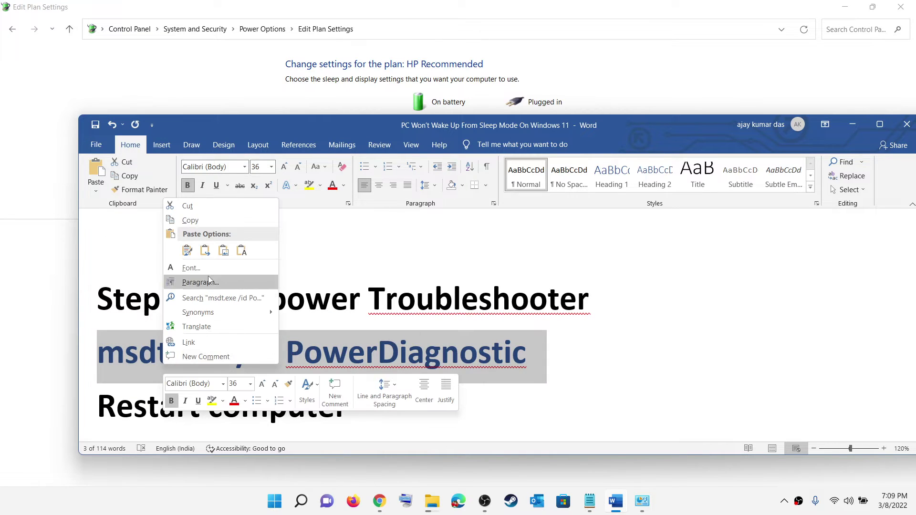
{"action": "left_click", "coordinate": [189, 219]}
- Search Windows for run, open the Run dialog and move it toward the middle of the screen
{"action": "left_click", "coordinate": [274, 502]}
{"action": "type", "text": "r"}
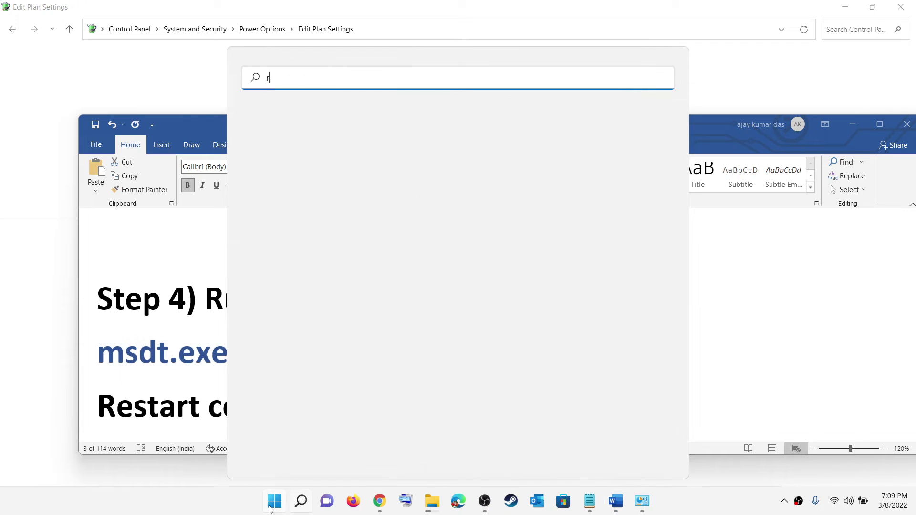
{"action": "type", "text": "un"}
{"action": "left_click", "coordinate": [311, 179]}
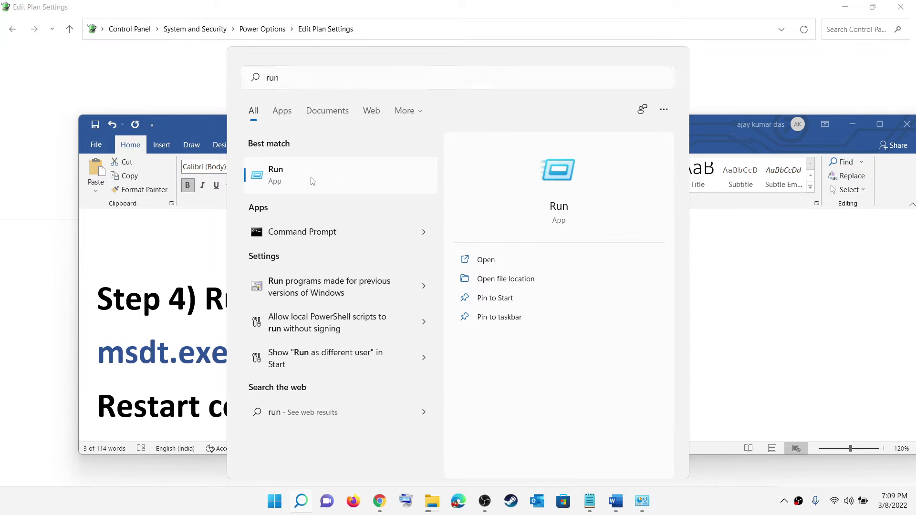
{"action": "left_click_drag", "start_coordinate": [129, 362], "coordinate": [483, 335]}
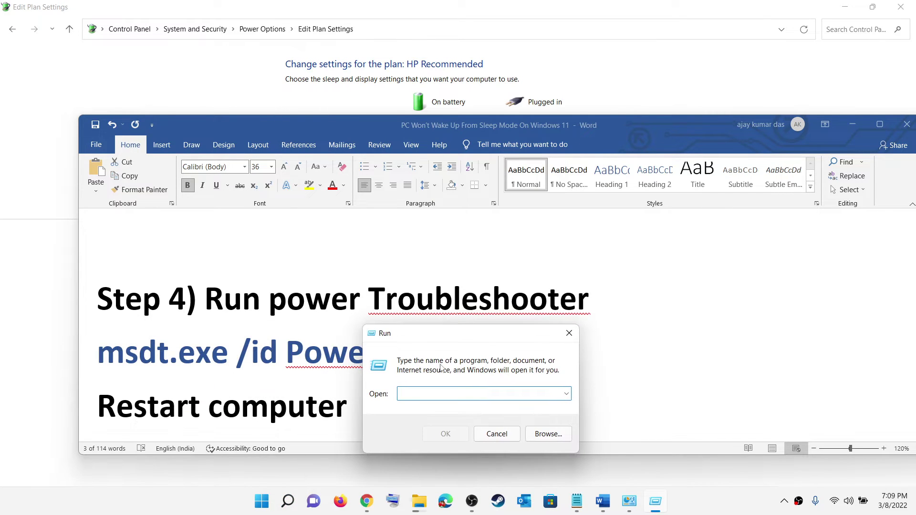
- Paste and run msdt.exe /id PowerDiagnostic, and start the Power troubleshooter's issue detection
{"action": "right_click", "coordinate": [406, 398]}
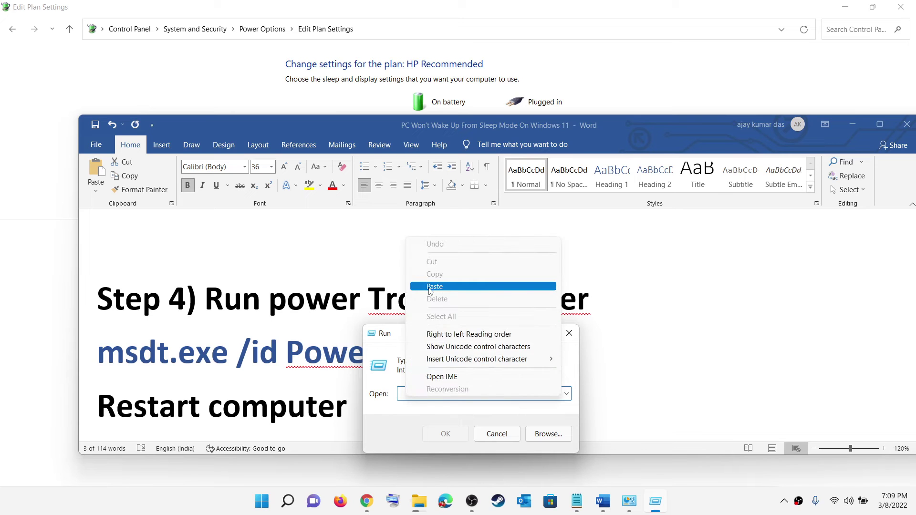
{"action": "left_click", "coordinate": [453, 287]}
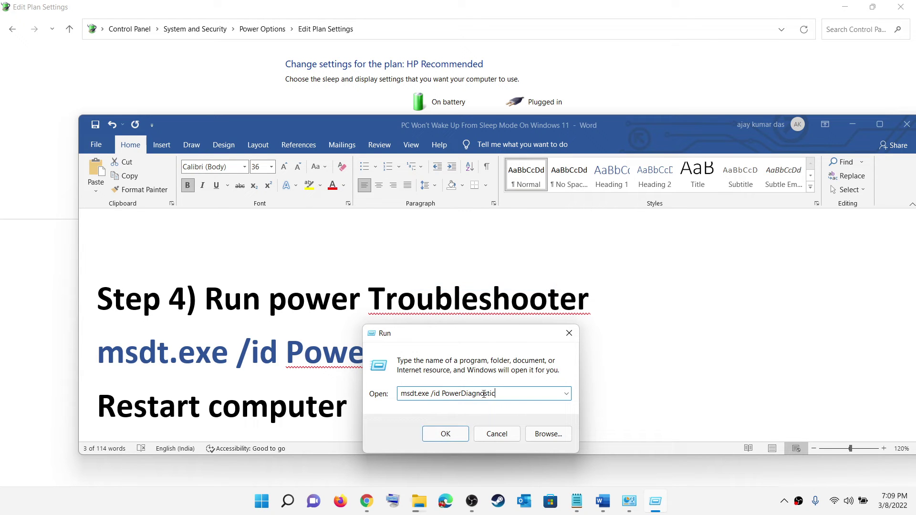
{"action": "left_click", "coordinate": [457, 435]}
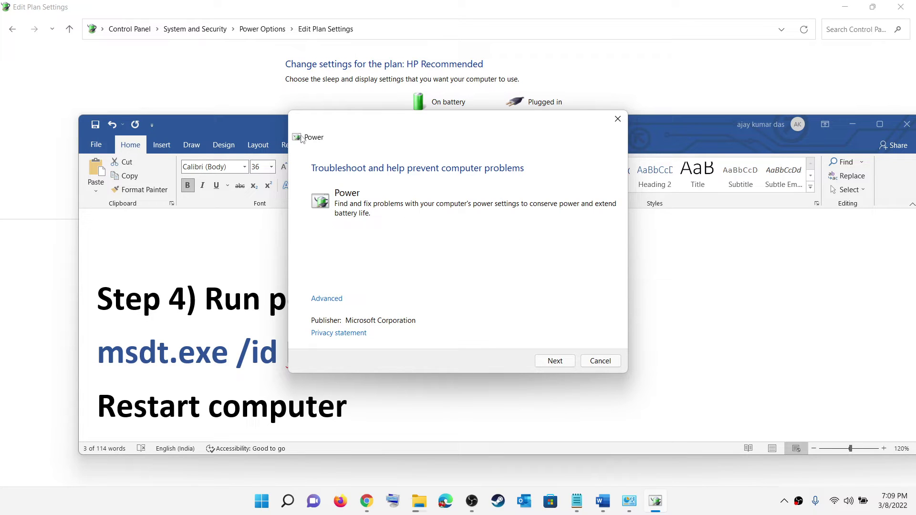
{"action": "left_click", "coordinate": [555, 361]}
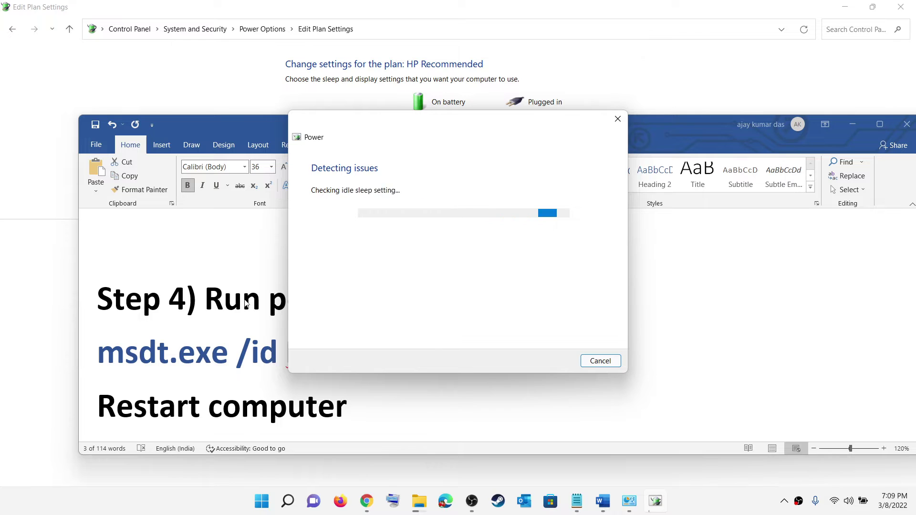
{"action": "left_click", "coordinate": [245, 303]}
{"action": "left_click", "coordinate": [264, 501]}
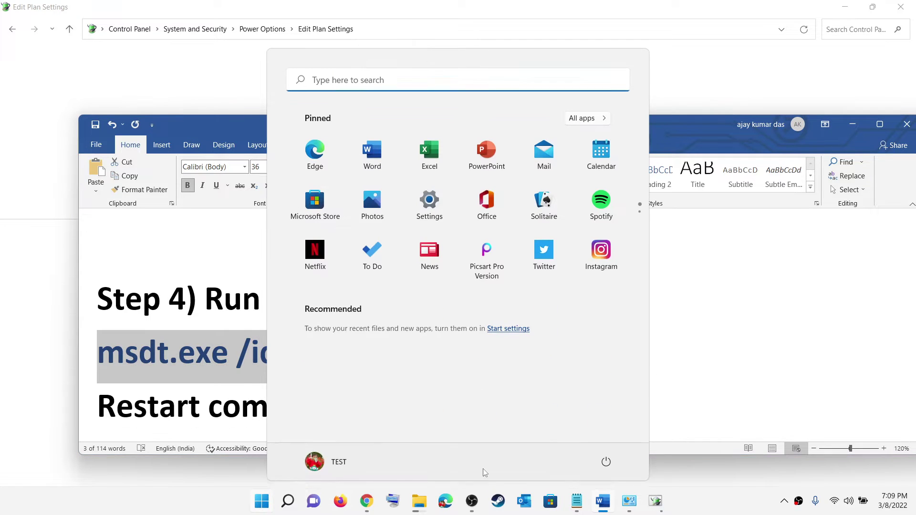
{"action": "left_click", "coordinate": [605, 459]}
{"action": "left_click", "coordinate": [203, 335]}
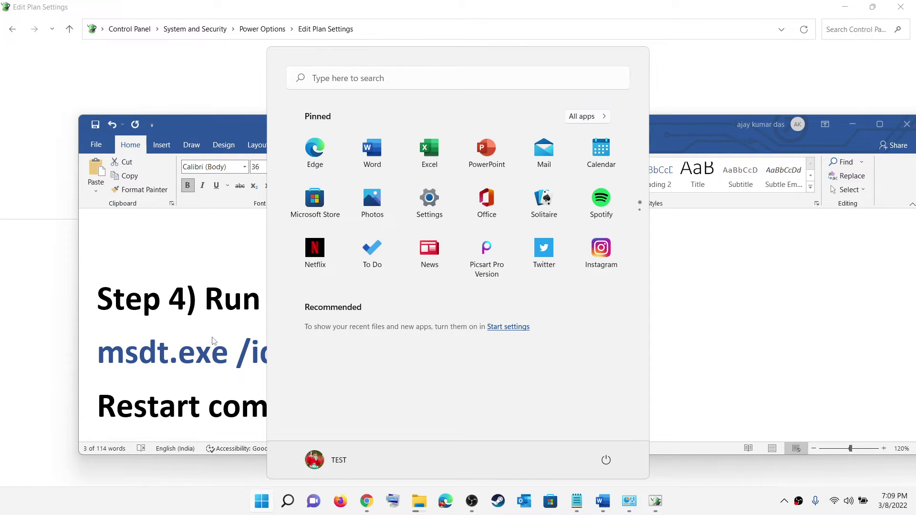
{"action": "left_click", "coordinate": [213, 339]}
- Bring up Step 5 in the document, return to the Control Panel home and open System and Security
{"action": "scroll", "coordinate": [326, 351], "scroll_direction": "down", "scroll_amount": 5}
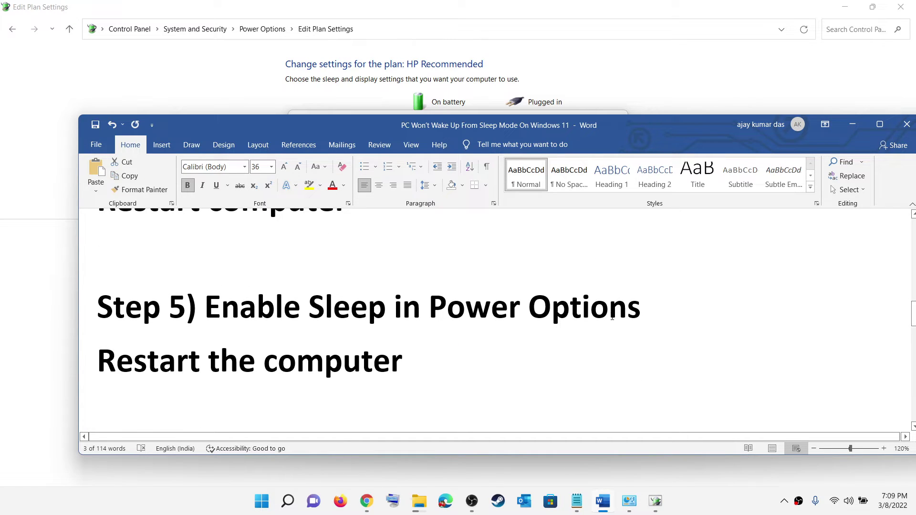
{"action": "left_click", "coordinate": [110, 30]}
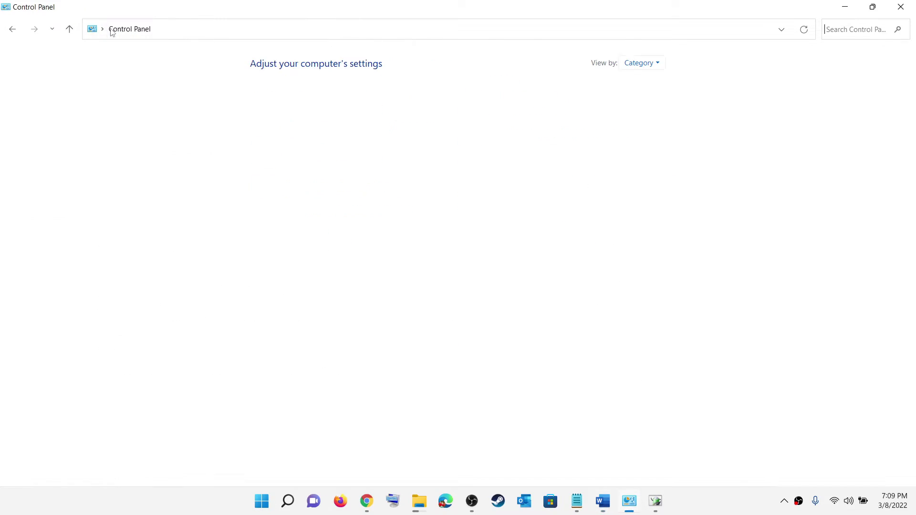
{"action": "left_click", "coordinate": [323, 97]}
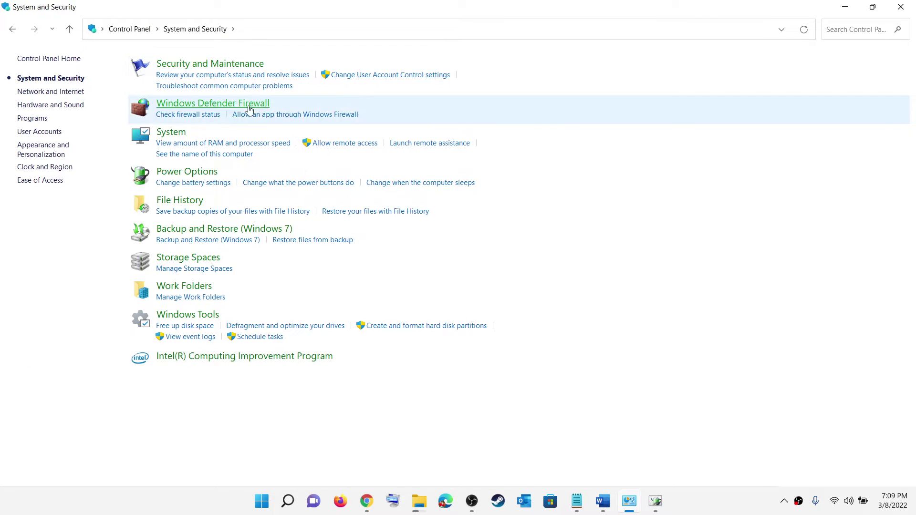
- Open Power Options, bring up the advanced power settings of the unbundle plan and move the dialog toward the middle of the screen
{"action": "left_click", "coordinate": [181, 171]}
{"action": "key", "text": "alt+Tab"}
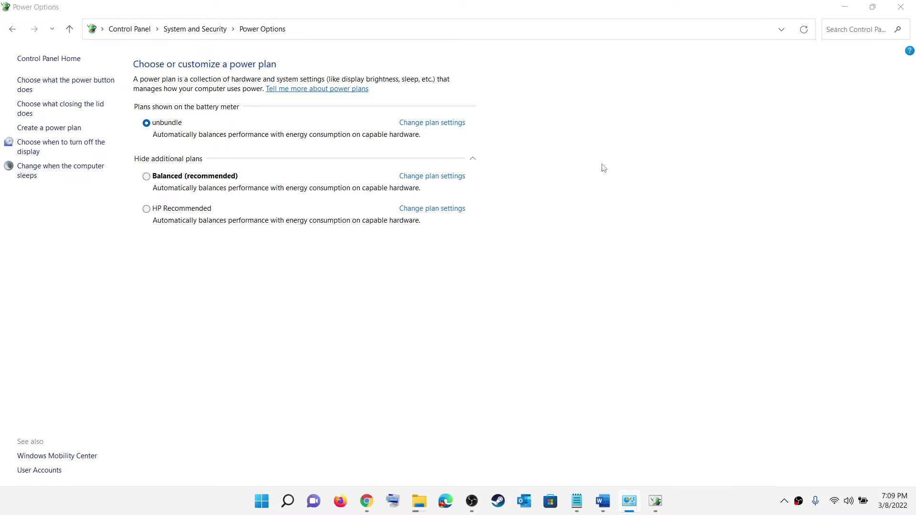
{"action": "scroll", "coordinate": [549, 243], "scroll_direction": "down", "scroll_amount": 1}
{"action": "key", "text": "alt+Tab"}
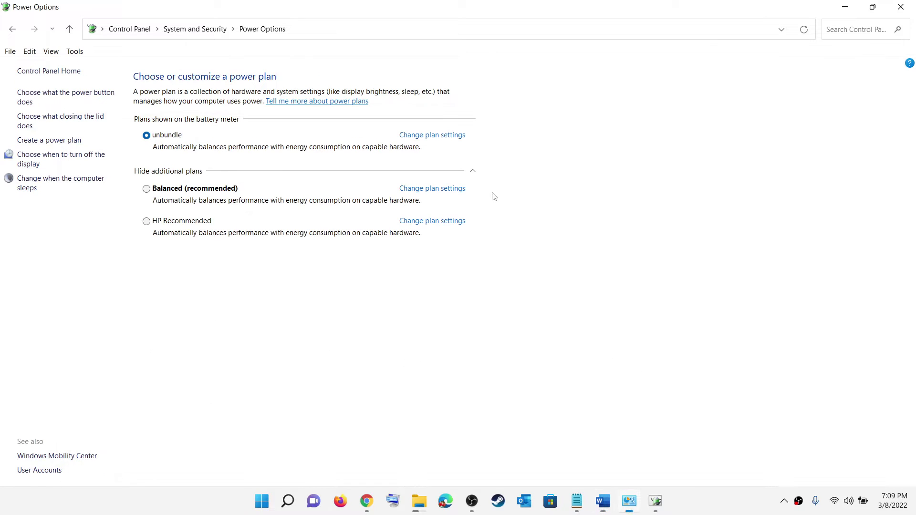
{"action": "left_click", "coordinate": [443, 135]}
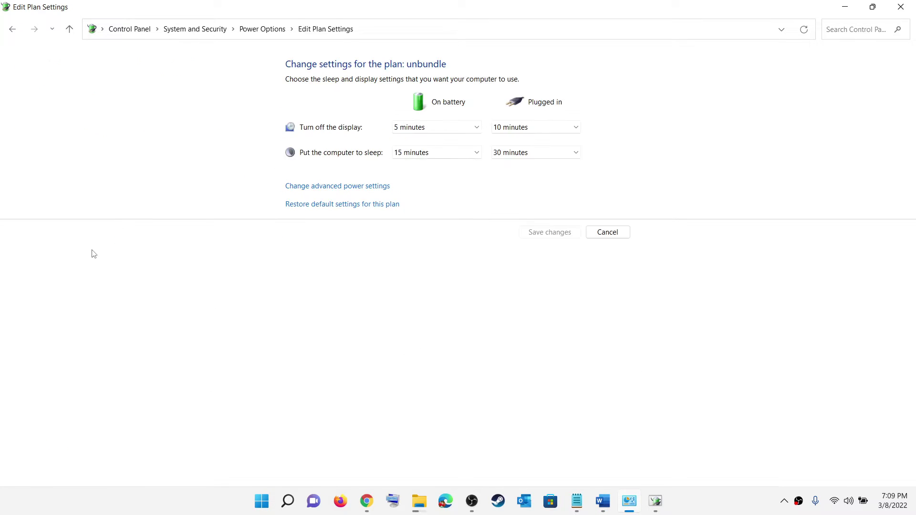
{"action": "left_click", "coordinate": [334, 188]}
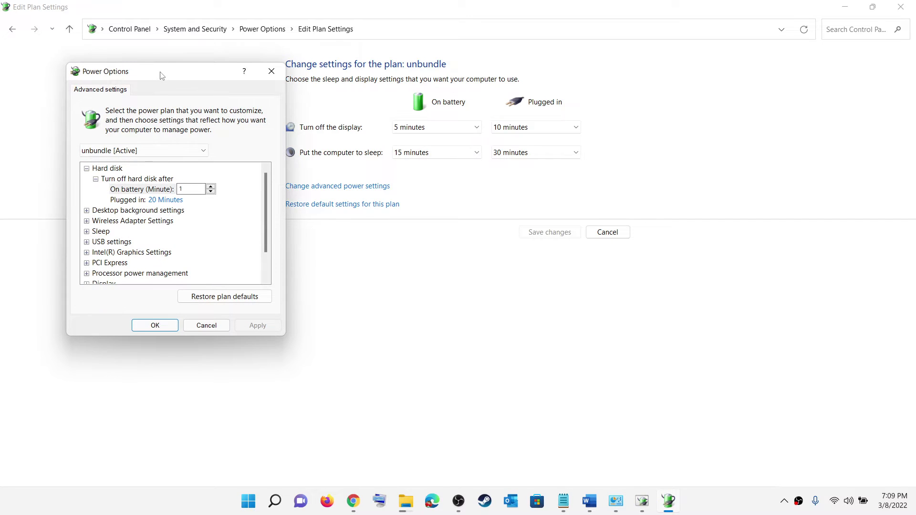
{"action": "left_click_drag", "start_coordinate": [161, 75], "coordinate": [353, 116]}
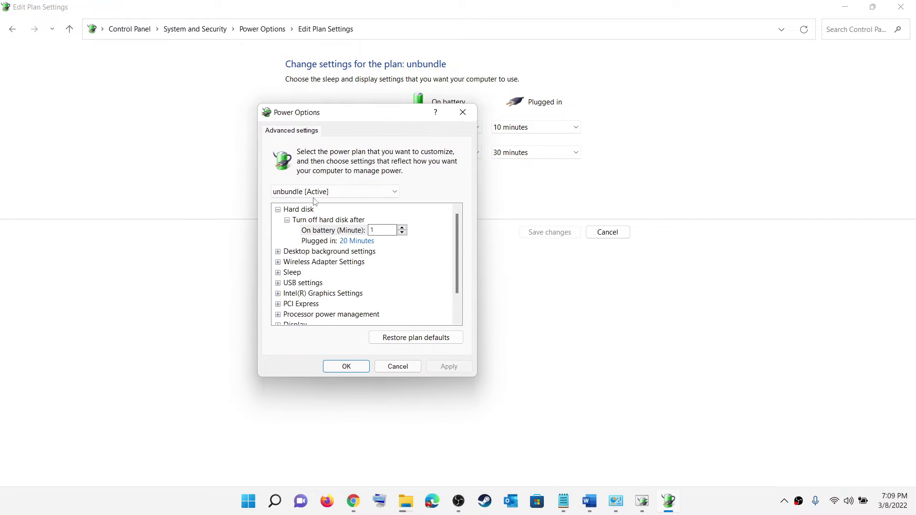
- Expand Sleep and its Sleep after times in the advanced settings, accept the dialog and close the plan settings window
{"action": "left_click", "coordinate": [279, 273]}
{"action": "scroll", "coordinate": [360, 276], "scroll_direction": "down", "scroll_amount": 2}
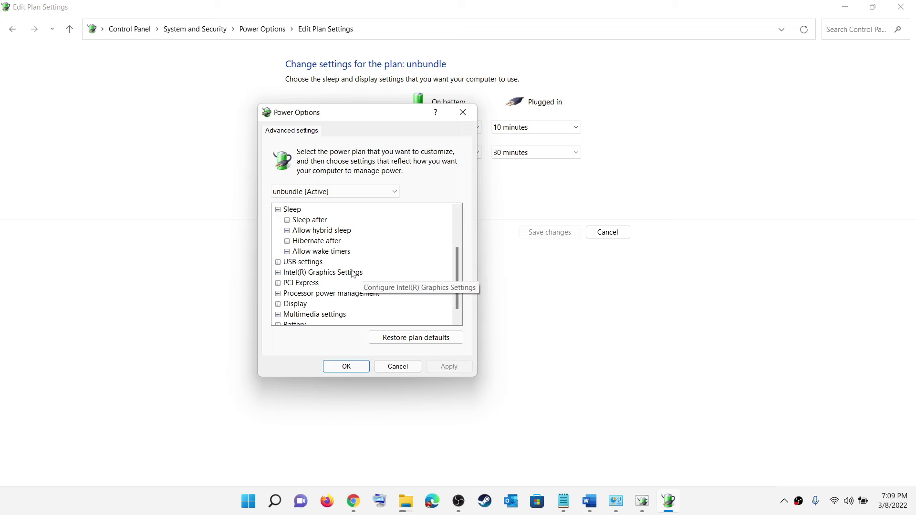
{"action": "left_click", "coordinate": [288, 220]}
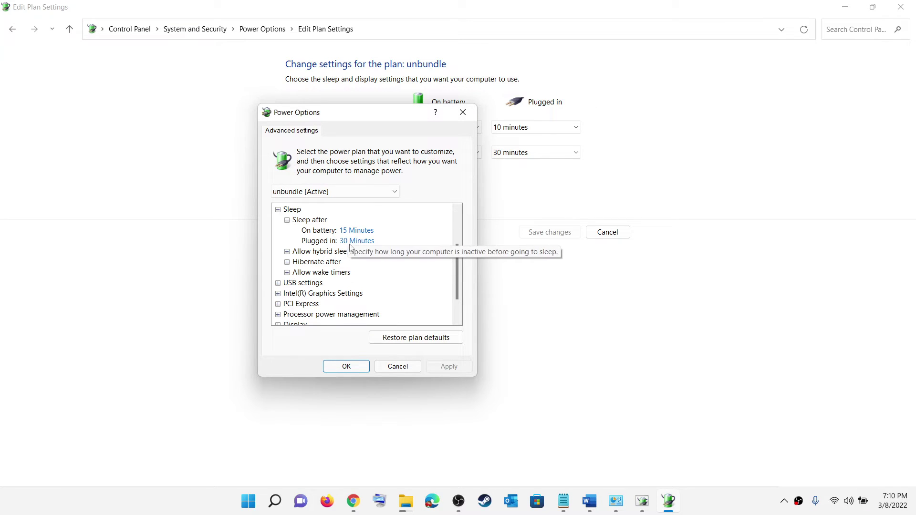
{"action": "left_click", "coordinate": [352, 370]}
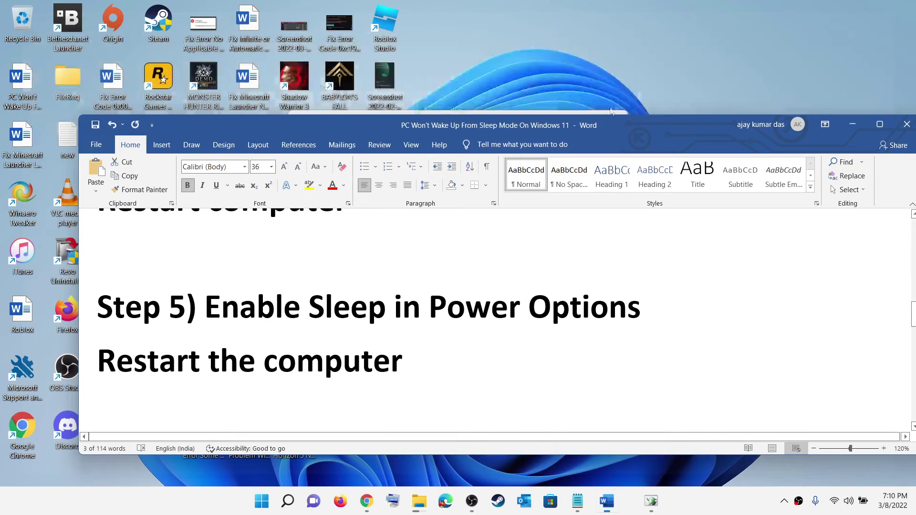
{"action": "left_click", "coordinate": [901, 6]}
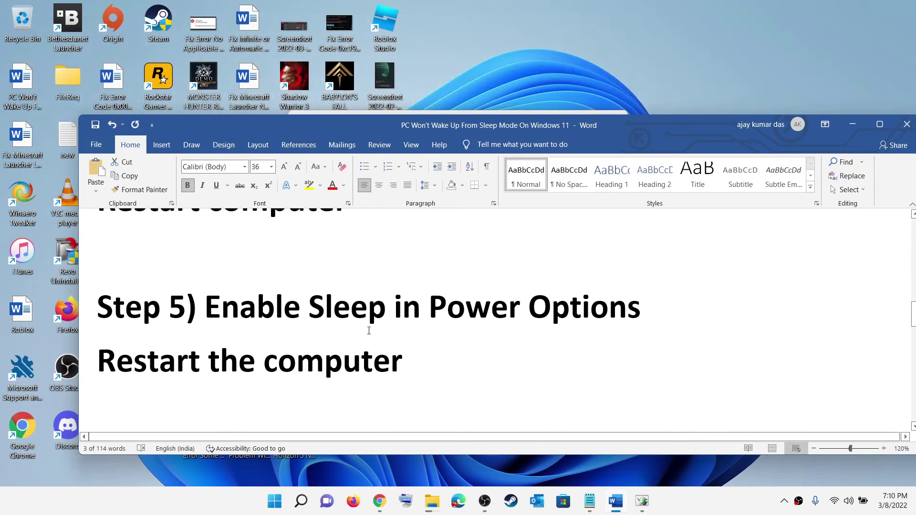
- Bring up Step 6 in the document and highlight Restore Power plan settings to default
{"action": "scroll", "coordinate": [369, 330], "scroll_direction": "down", "scroll_amount": 5}
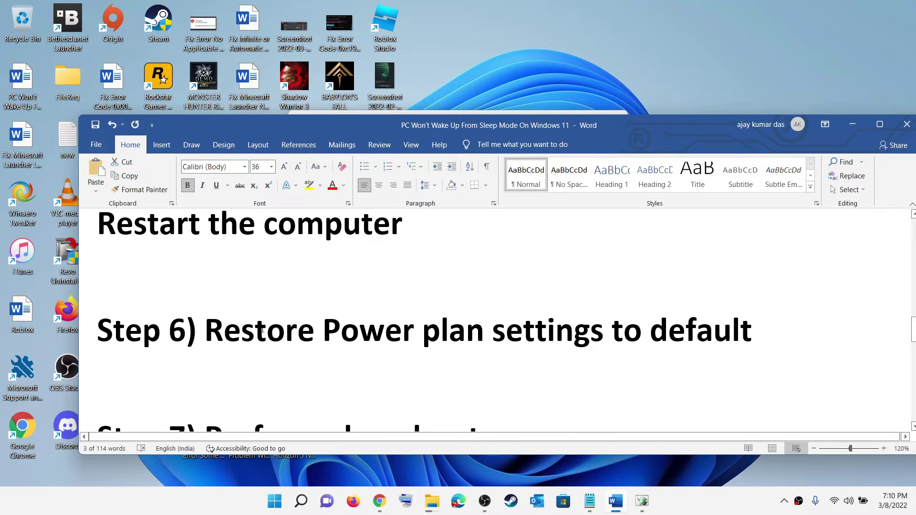
{"action": "left_click_drag", "start_coordinate": [224, 329], "coordinate": [761, 328]}
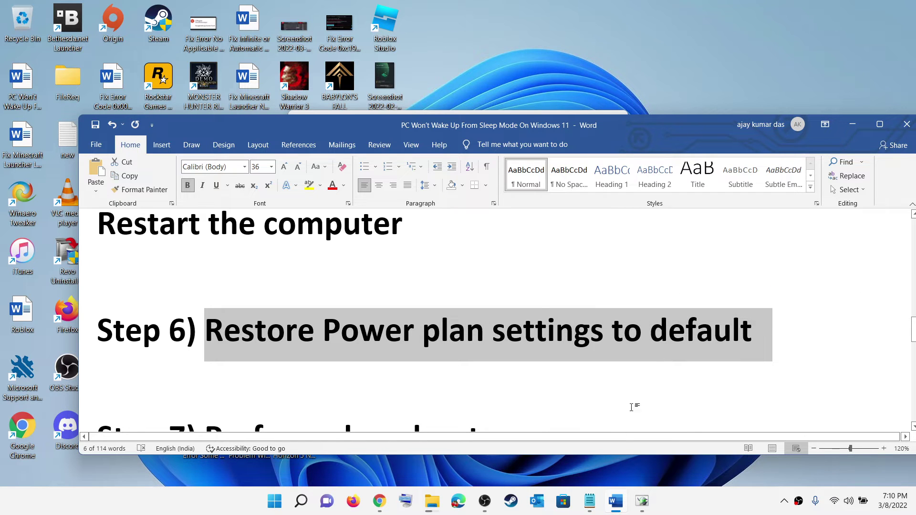
{"action": "mouse_move", "coordinate": [643, 507]}
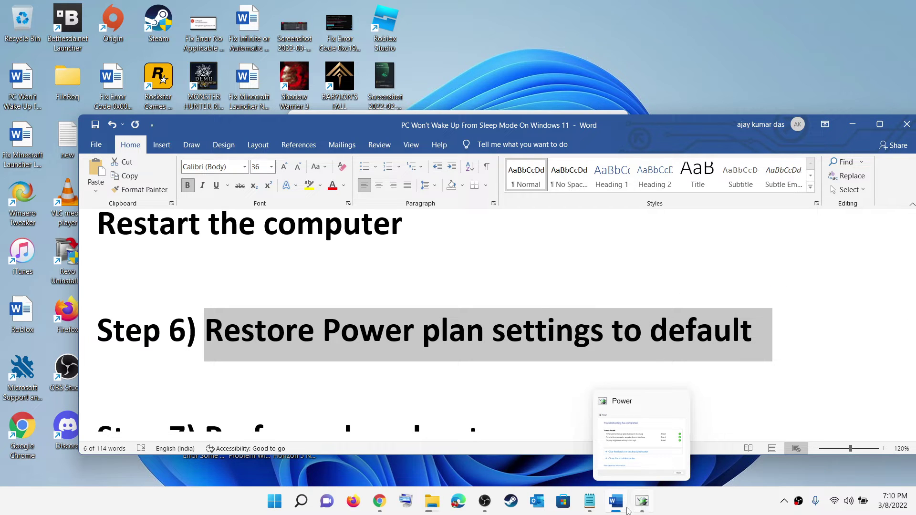
- Reopen Control Panel through Windows search and go through System and Security and Power Options to the unbundle plan's advanced power settings
{"action": "left_click", "coordinate": [279, 504]}
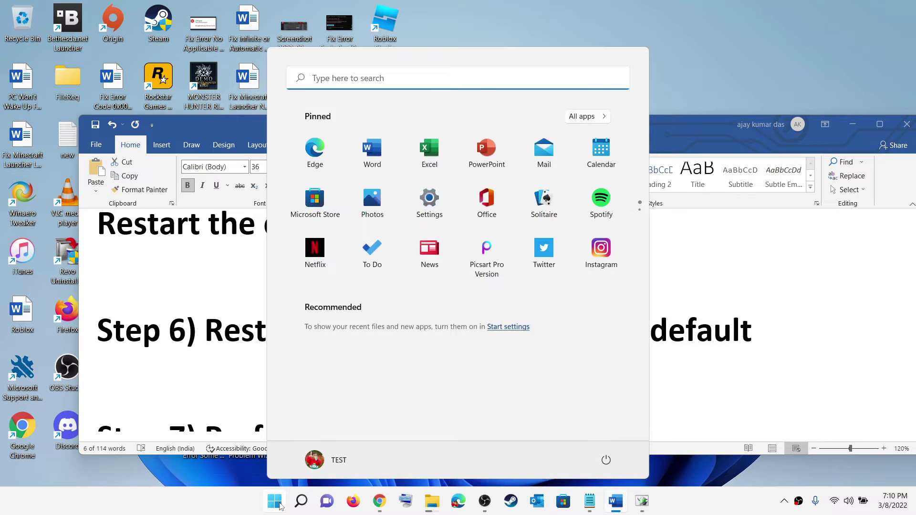
{"action": "type", "text": "co"}
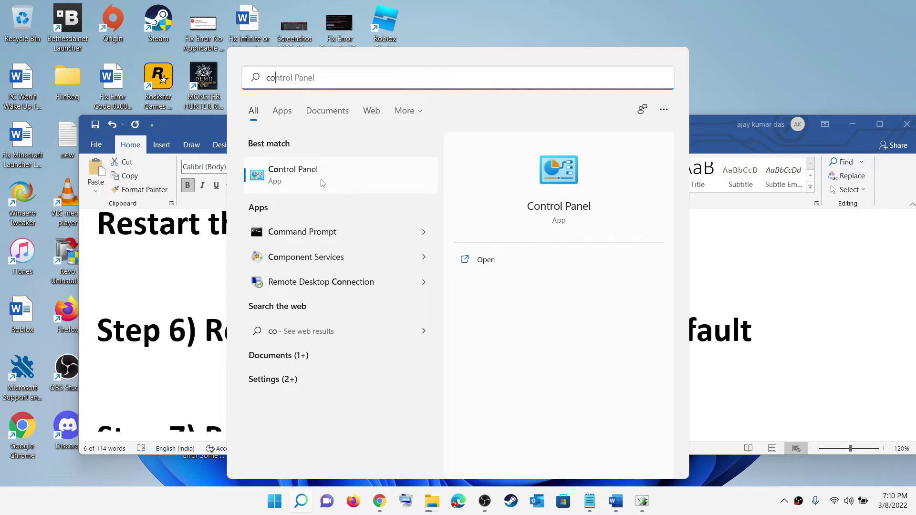
{"action": "left_click", "coordinate": [322, 183]}
{"action": "left_click", "coordinate": [329, 98]}
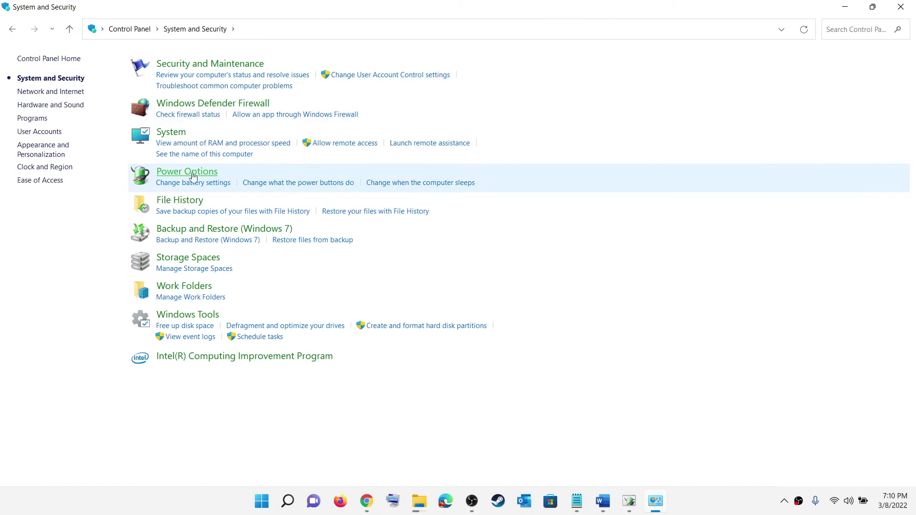
{"action": "left_click", "coordinate": [190, 172]}
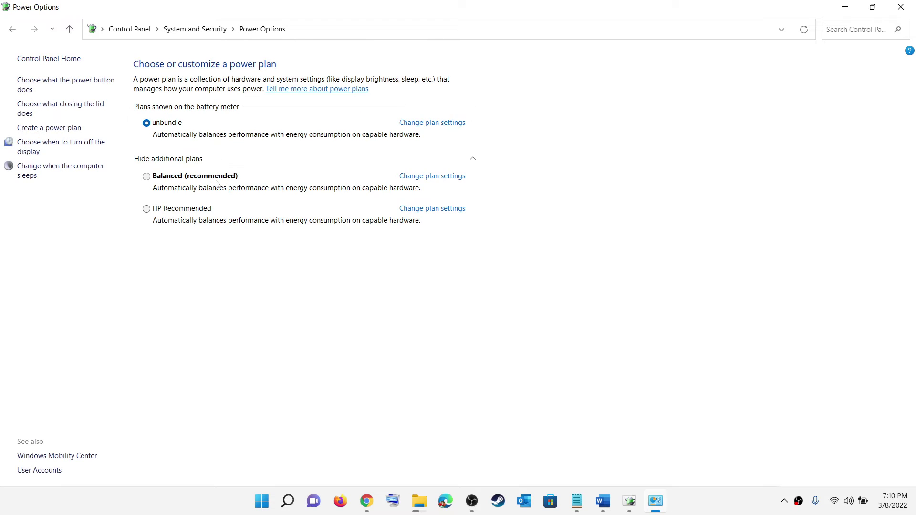
{"action": "left_click", "coordinate": [434, 124]}
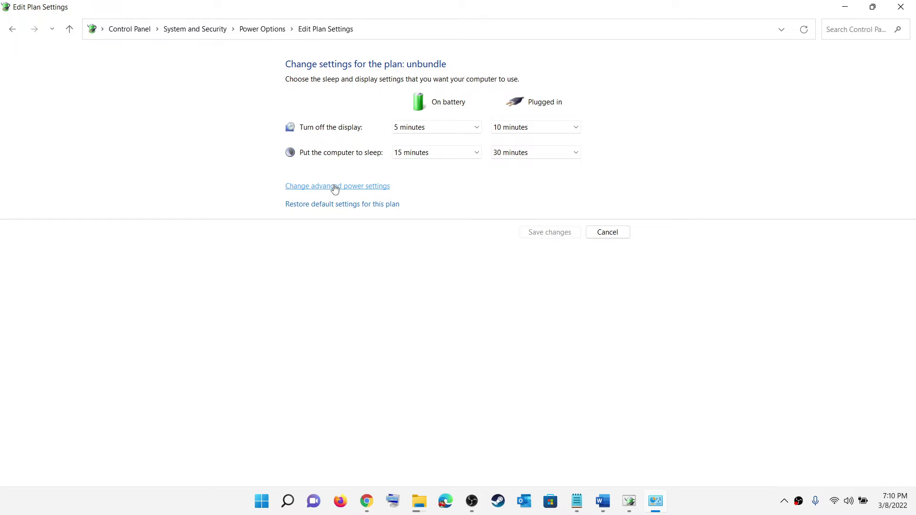
{"action": "left_click", "coordinate": [335, 189]}
{"action": "left_click_drag", "start_coordinate": [206, 87], "coordinate": [461, 120]}
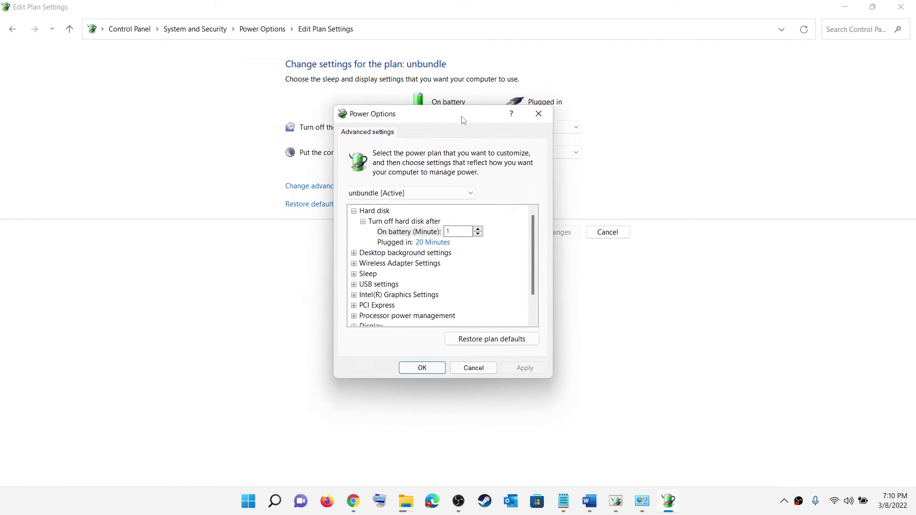
- Restore the unbundle plan's default settings, confirm the restore and accept the Power Options dialog
{"action": "left_click", "coordinate": [495, 347]}
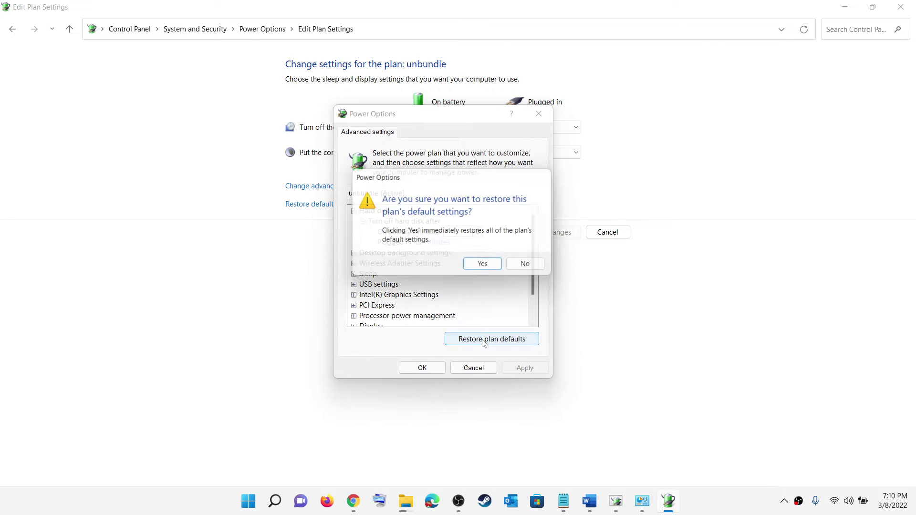
{"action": "left_click", "coordinate": [480, 269]}
{"action": "left_click", "coordinate": [422, 368]}
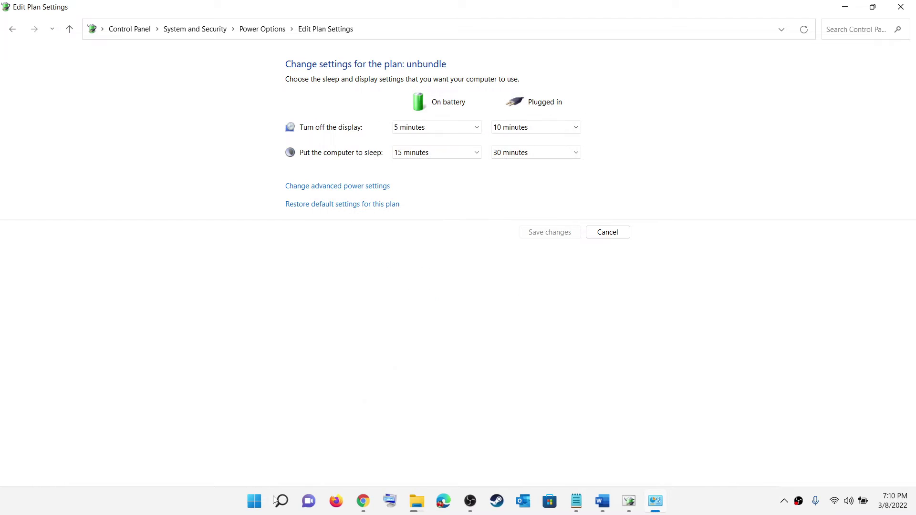
- Show the Restart option among the Start power choices, dismiss it and return to the document
{"action": "key", "text": "super"}
{"action": "left_click", "coordinate": [604, 458]}
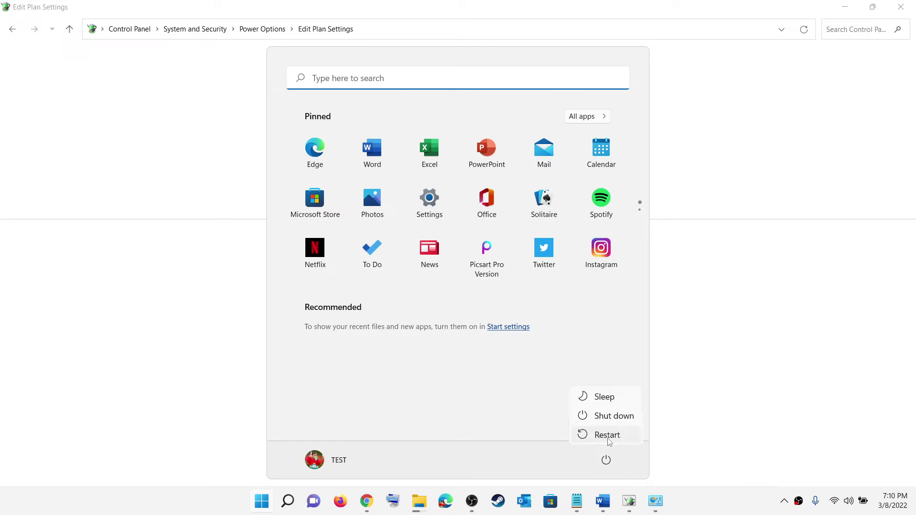
{"action": "key", "text": "Escape"}
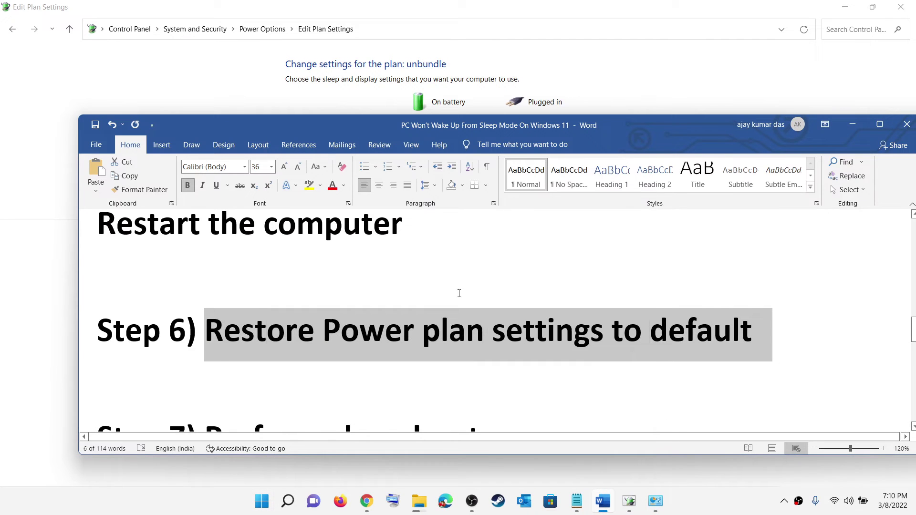
- Bring up Step 7 in the document, search Windows for system configuration and open the System Configuration app
{"action": "scroll", "coordinate": [297, 348], "scroll_direction": "down", "scroll_amount": 4}
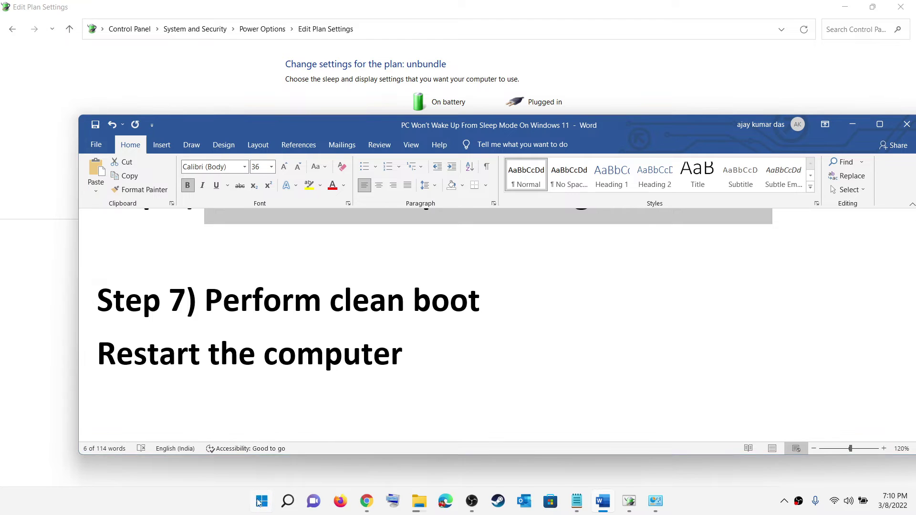
{"action": "left_click", "coordinate": [257, 501]}
{"action": "type", "text": "s"}
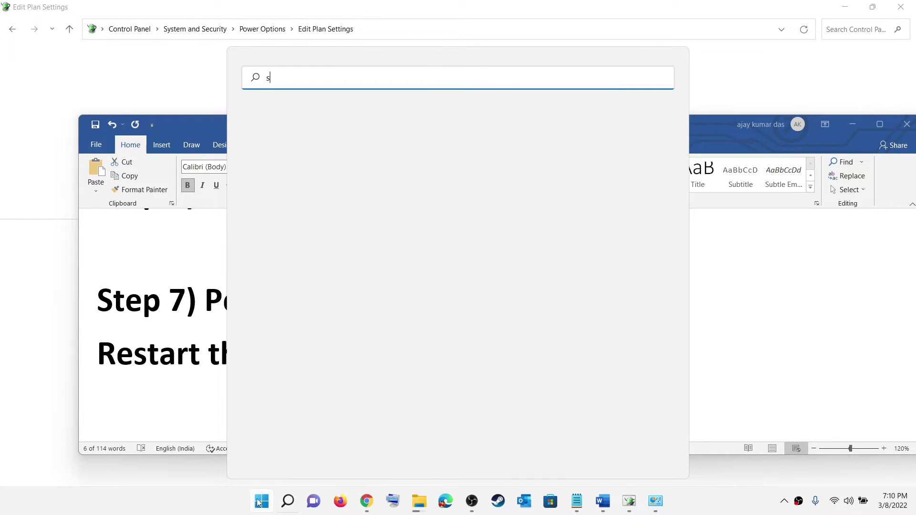
{"action": "type", "text": "ystem"}
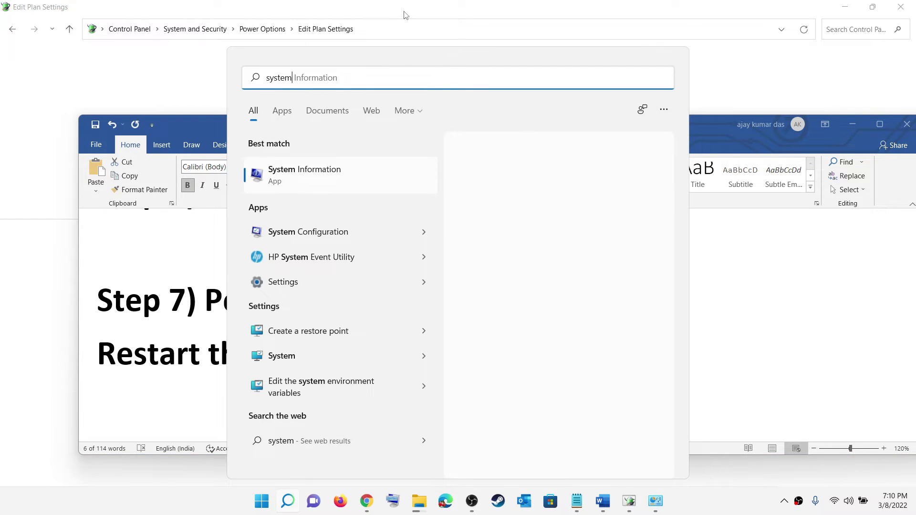
{"action": "left_click_drag", "start_coordinate": [338, 78], "coordinate": [294, 78]}
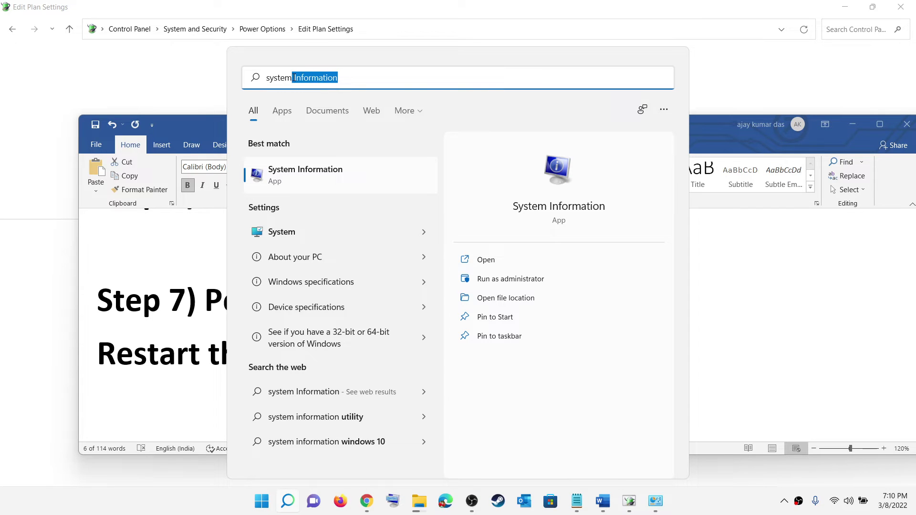
{"action": "type", "text": "configuration"}
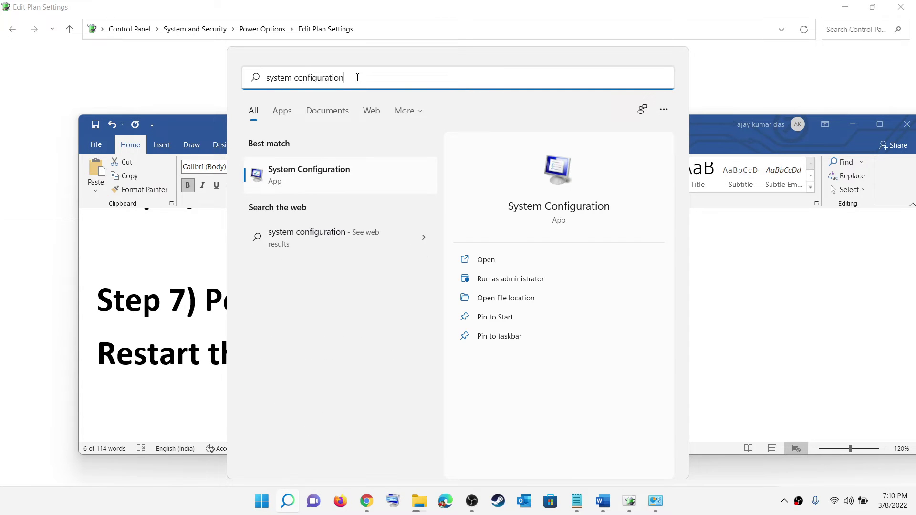
{"action": "left_click_drag", "start_coordinate": [357, 77], "coordinate": [245, 84]}
{"action": "left_click", "coordinate": [356, 173]}
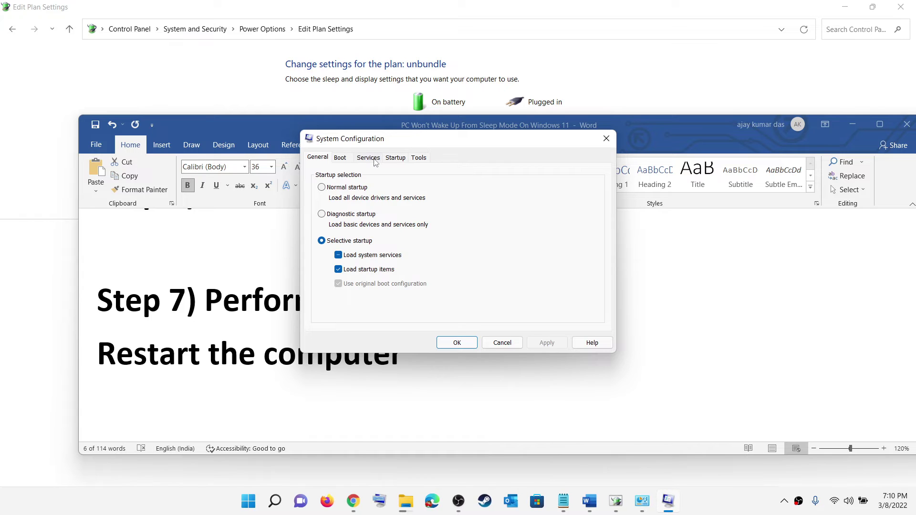
- Hide all Microsoft services in System Configuration's list of services and accept the dialog
{"action": "left_click", "coordinate": [374, 160]}
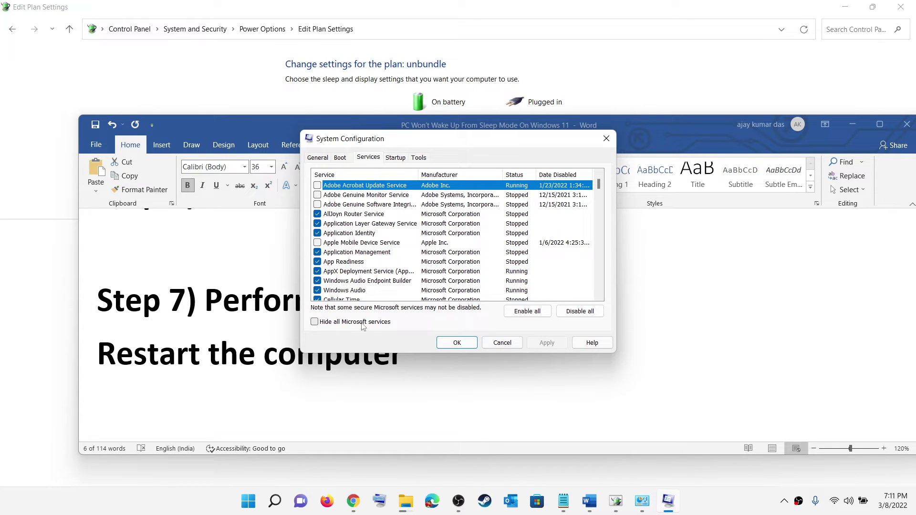
{"action": "left_click", "coordinate": [315, 323]}
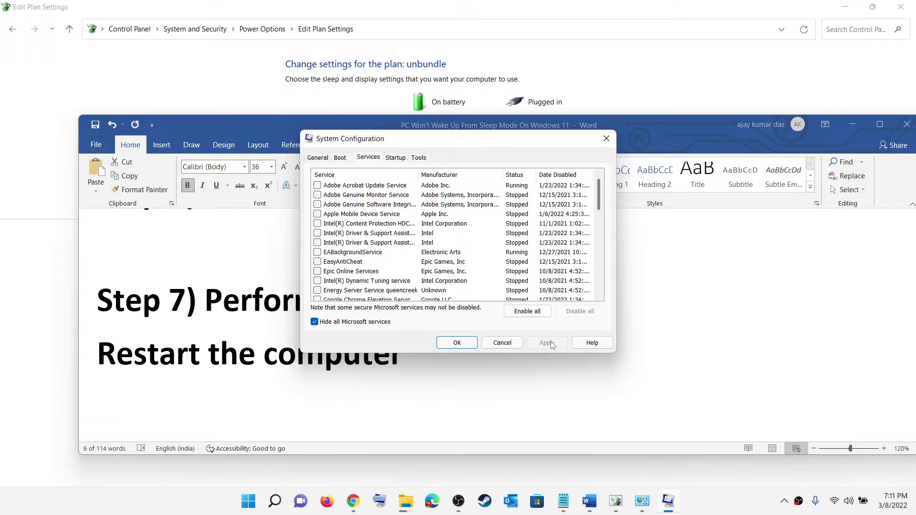
{"action": "left_click", "coordinate": [456, 344]}
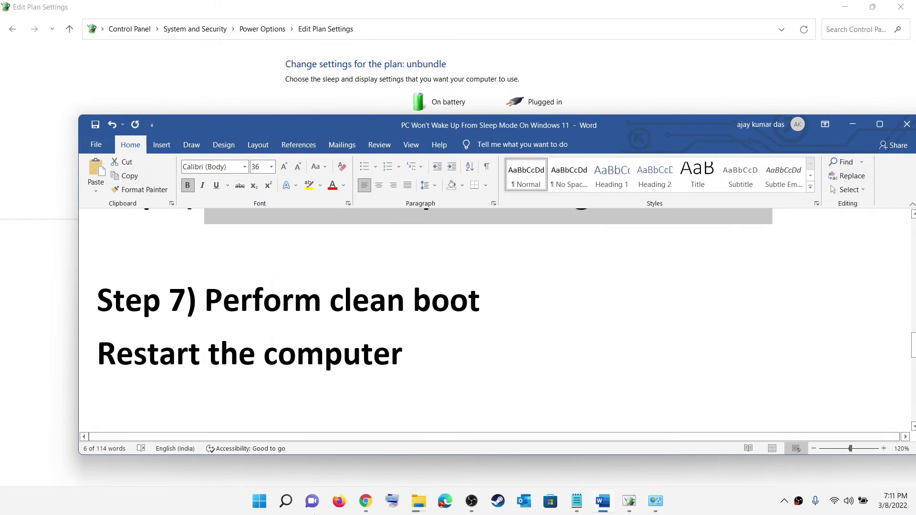
- Display the Sleep, Shut down and Restart choices and dismiss them without restarting the computer
{"action": "left_click", "coordinate": [265, 507]}
{"action": "left_click", "coordinate": [606, 460]}
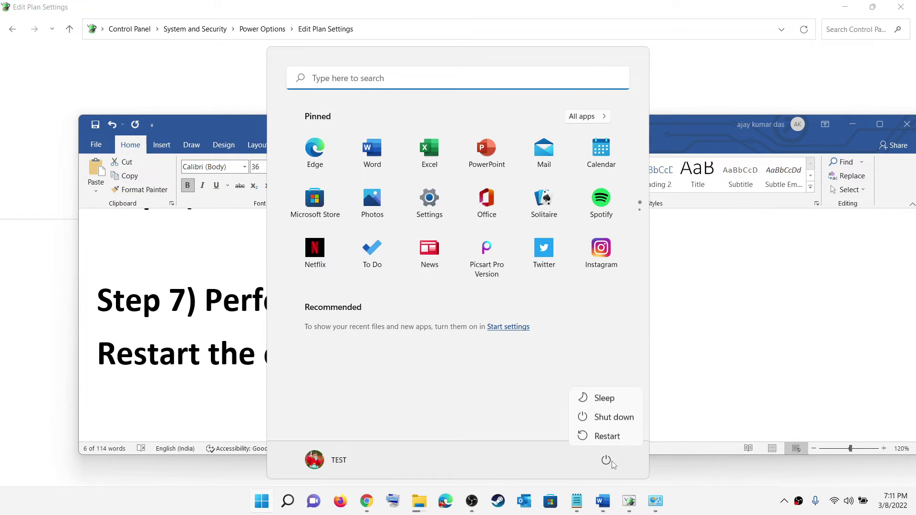
{"action": "left_click", "coordinate": [190, 331]}
{"action": "left_click", "coordinate": [196, 331]}
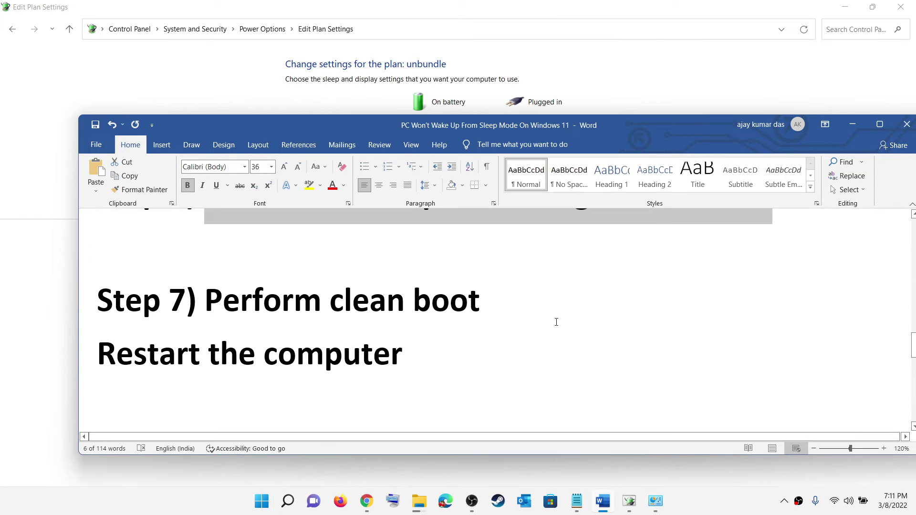
- Highlight Restart the computer under Step 7, and bring up Step 8 and highlight Update Graphics Card
{"action": "left_click_drag", "start_coordinate": [198, 350], "coordinate": [458, 351]}
{"action": "scroll", "coordinate": [270, 331], "scroll_direction": "down", "scroll_amount": 5}
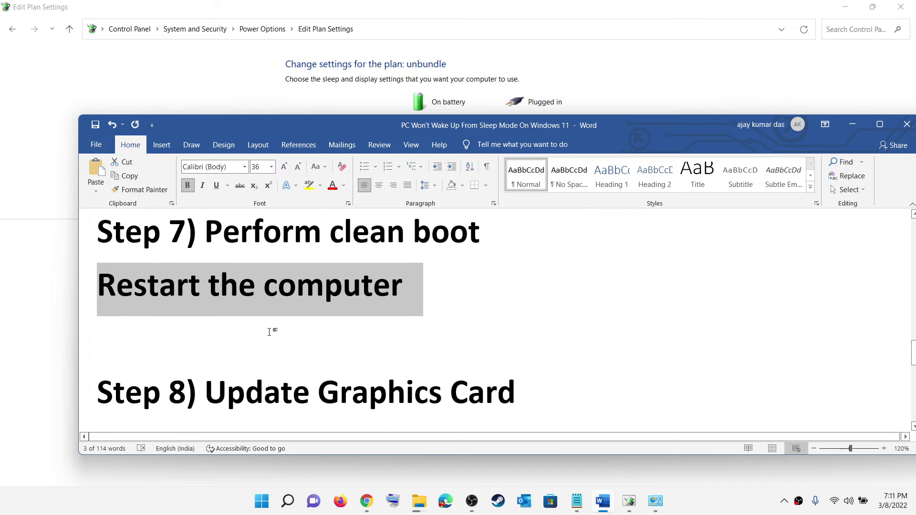
{"action": "scroll", "coordinate": [262, 332], "scroll_direction": "down", "scroll_amount": 2}
{"action": "left_click_drag", "start_coordinate": [206, 257], "coordinate": [515, 260]}
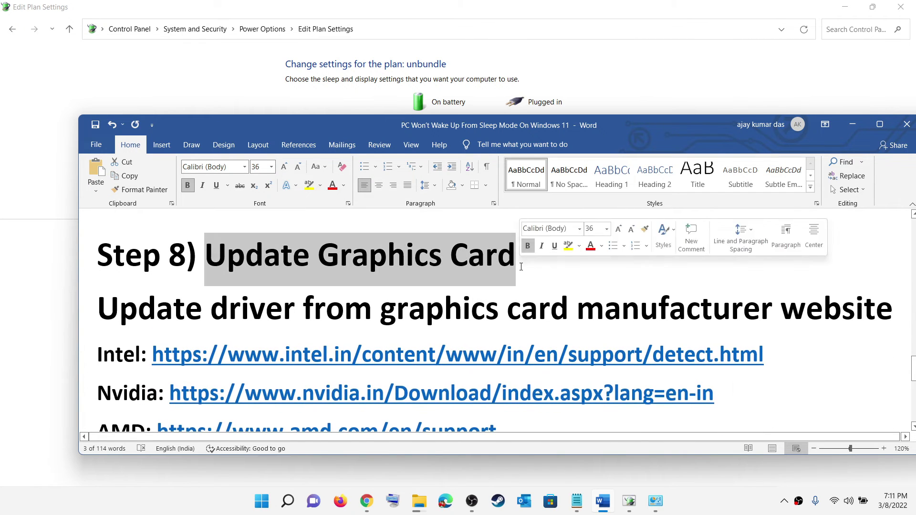
- Highlight the Intel, Nvidia and AMD driver download links in turn under Step 8 of the document
{"action": "scroll", "coordinate": [531, 288], "scroll_direction": "down", "scroll_amount": 1}
{"action": "left_click_drag", "start_coordinate": [808, 319], "coordinate": [152, 321]}
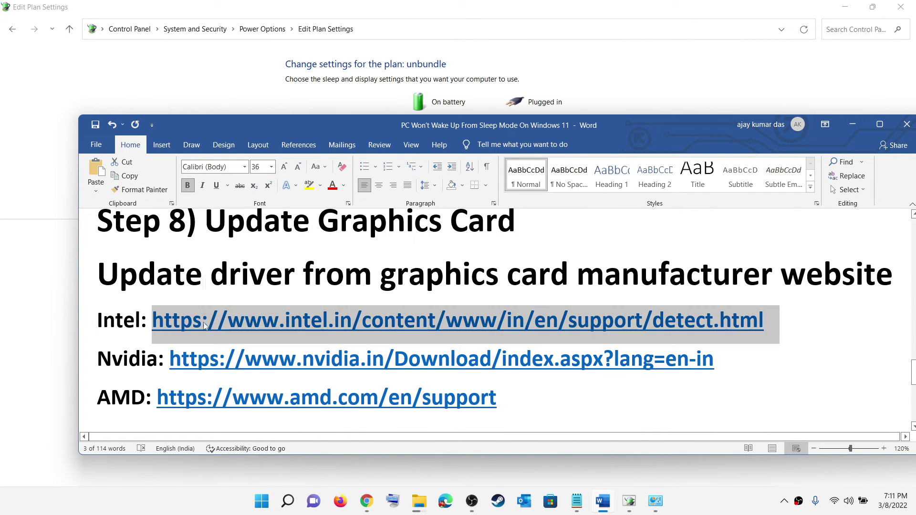
{"action": "left_click_drag", "start_coordinate": [763, 364], "coordinate": [169, 360]}
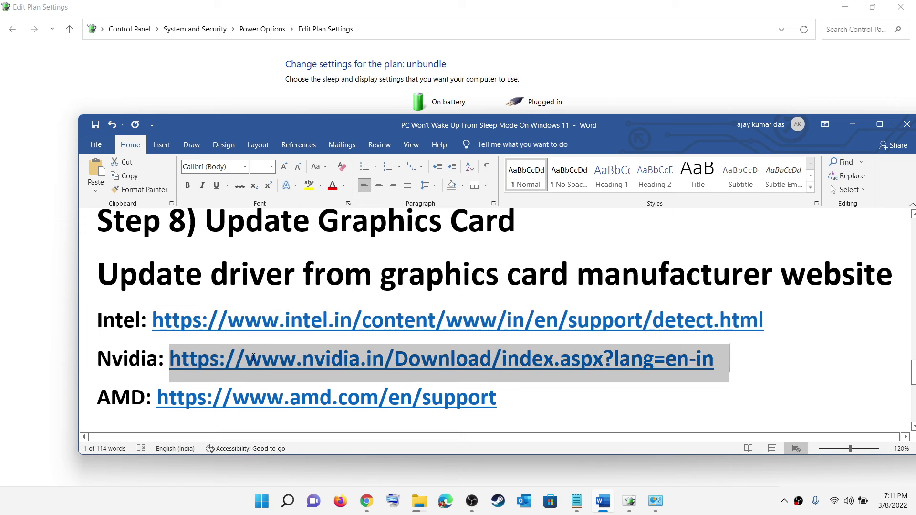
{"action": "left_click_drag", "start_coordinate": [497, 401], "coordinate": [158, 399]}
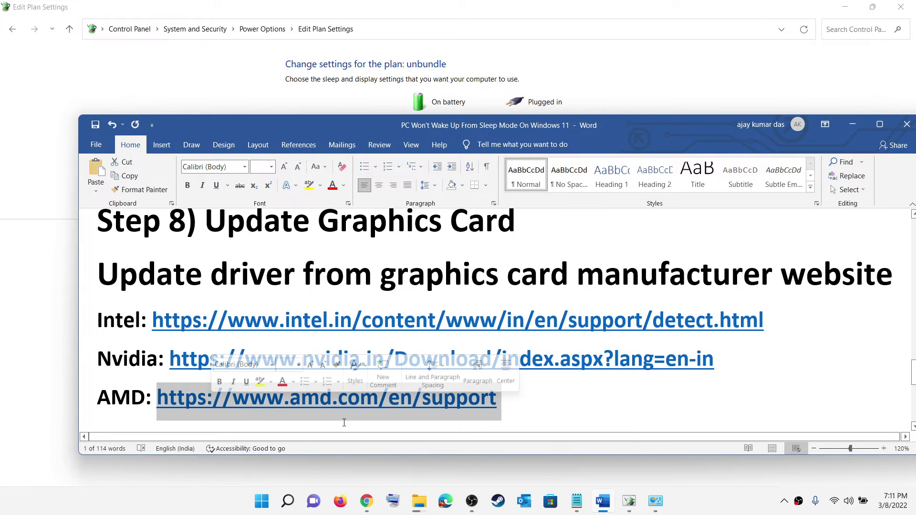
- Switch to Chrome and search NVIDIA Driver Downloads for the GeForce GTX 1050 Game Ready Driver on Windows 11
{"action": "left_click", "coordinate": [366, 501]}
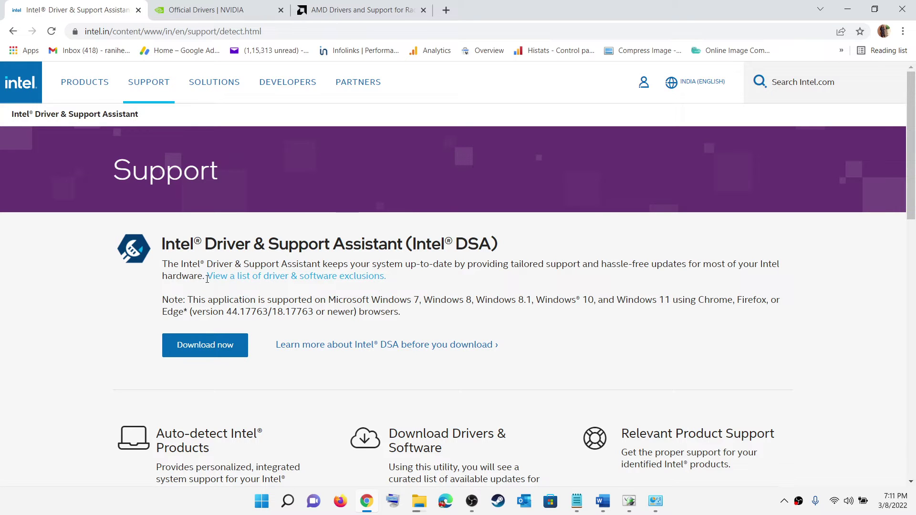
{"action": "left_click", "coordinate": [216, 10]}
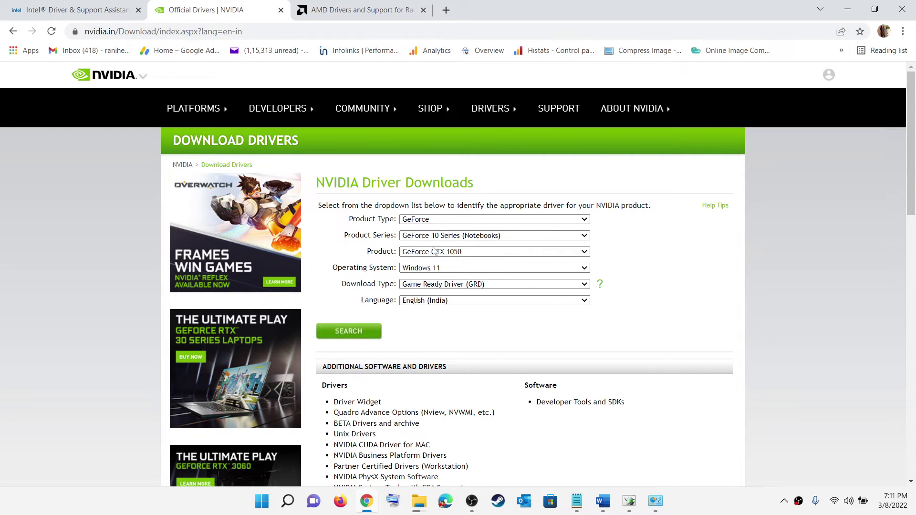
{"action": "left_click", "coordinate": [454, 269]}
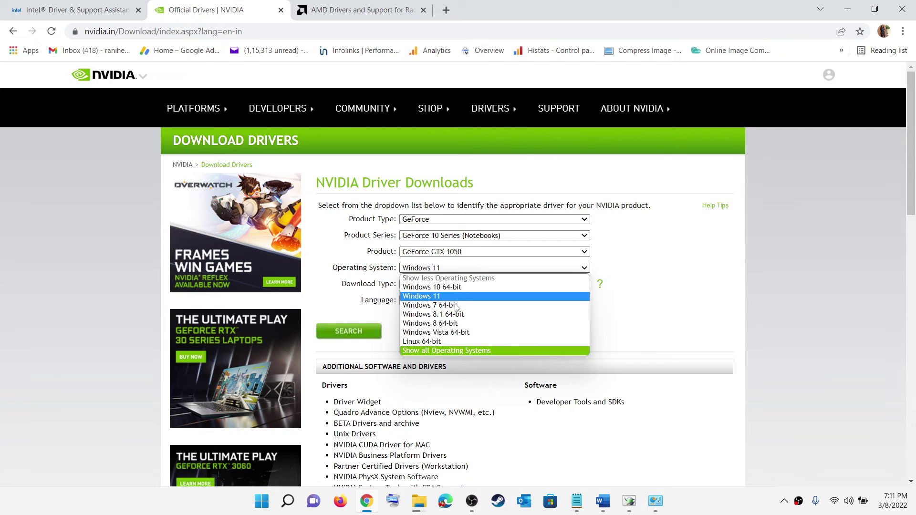
{"action": "left_click", "coordinate": [630, 285]}
{"action": "left_click", "coordinate": [348, 338]}
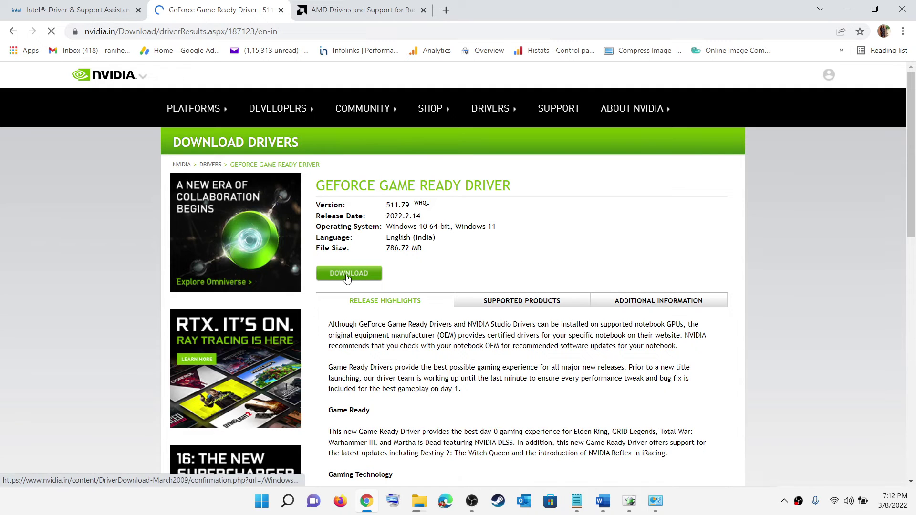
- Examine the AMD Drivers and Support page, including its product selection list
{"action": "left_click", "coordinate": [353, 15]}
{"action": "scroll", "coordinate": [301, 307], "scroll_direction": "down", "scroll_amount": 7}
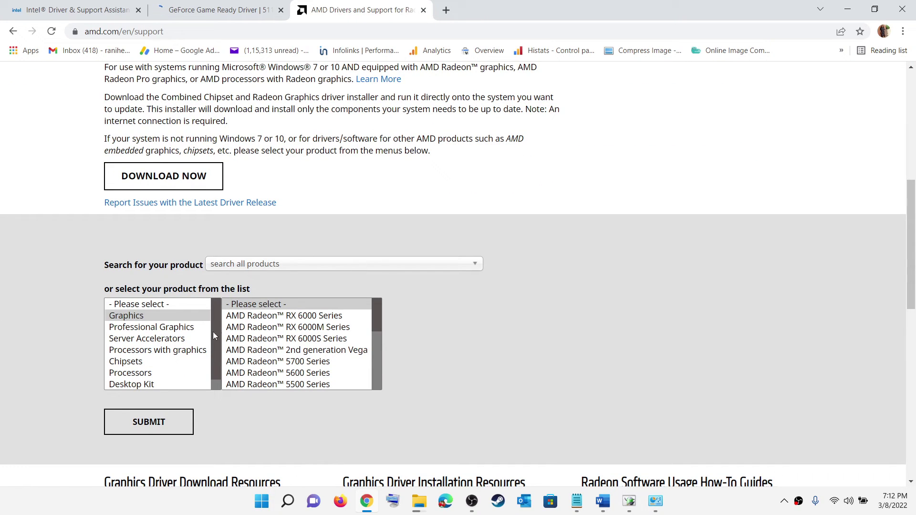
{"action": "scroll", "coordinate": [432, 218], "scroll_direction": "up", "scroll_amount": 8}
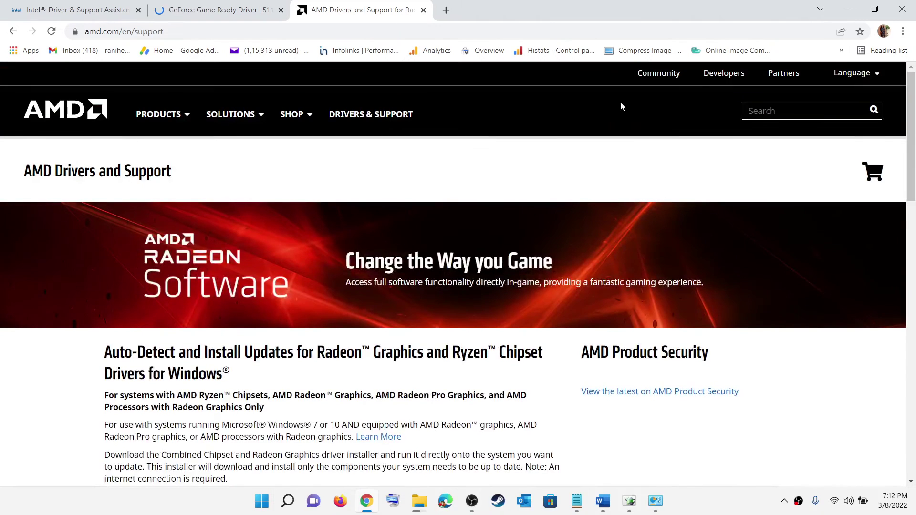
- Return to the Word document, bring up Step 9 and highlight Update Windows
{"action": "left_click", "coordinate": [603, 510]}
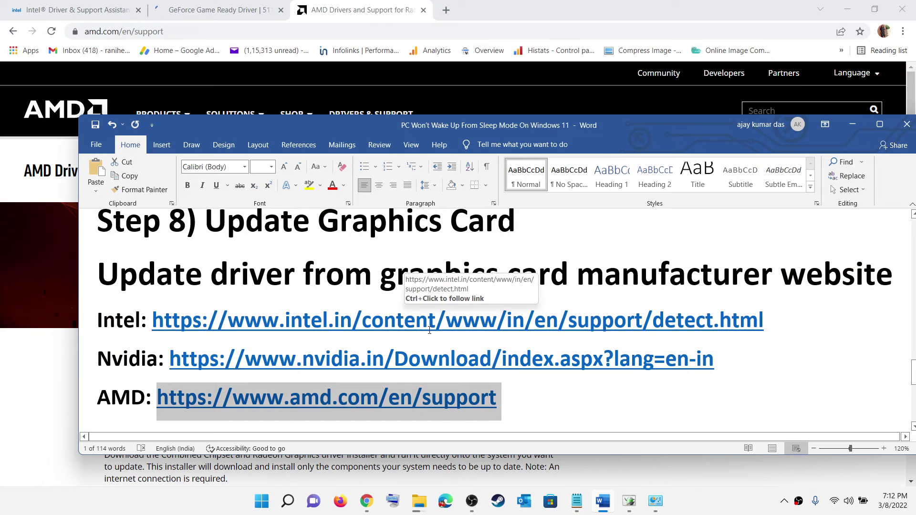
{"action": "scroll", "coordinate": [430, 329], "scroll_direction": "down", "scroll_amount": 4}
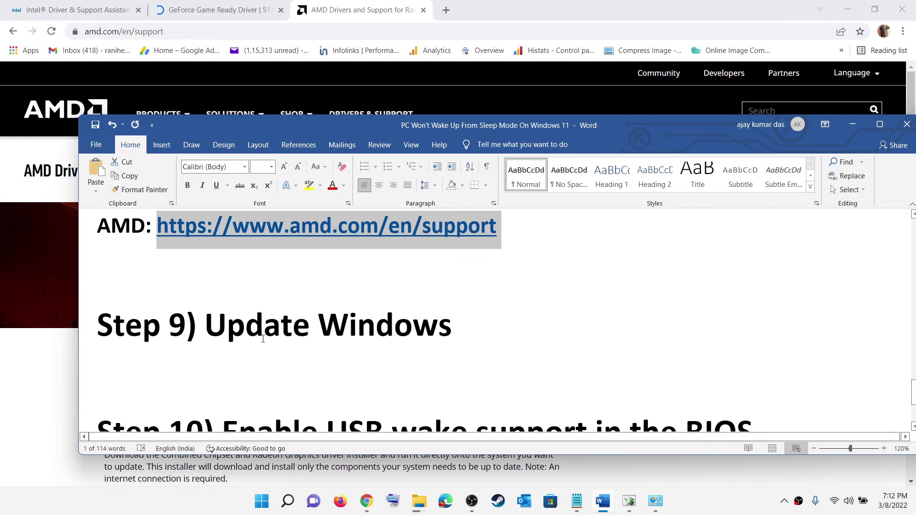
{"action": "left_click_drag", "start_coordinate": [430, 318], "coordinate": [548, 321]}
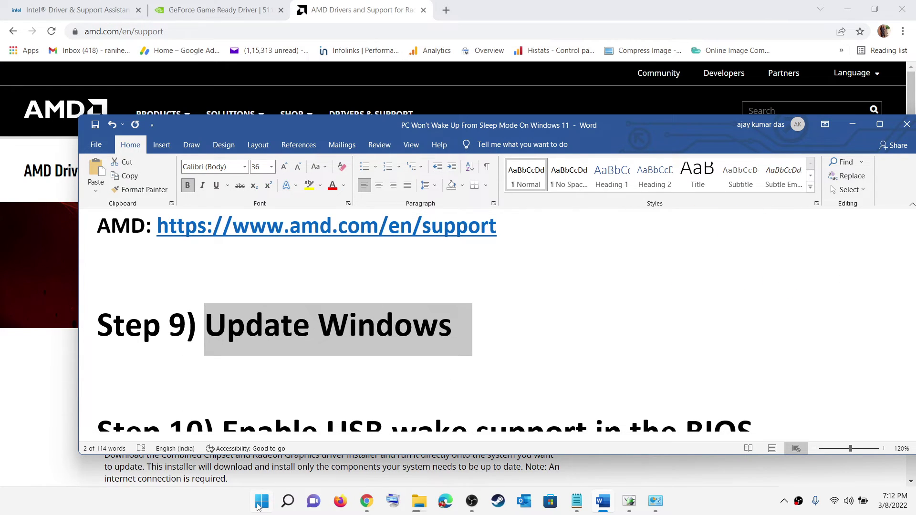
- Check for updates on the Windows Update page of Settings, and display the computer's power choices
{"action": "left_click", "coordinate": [258, 507]}
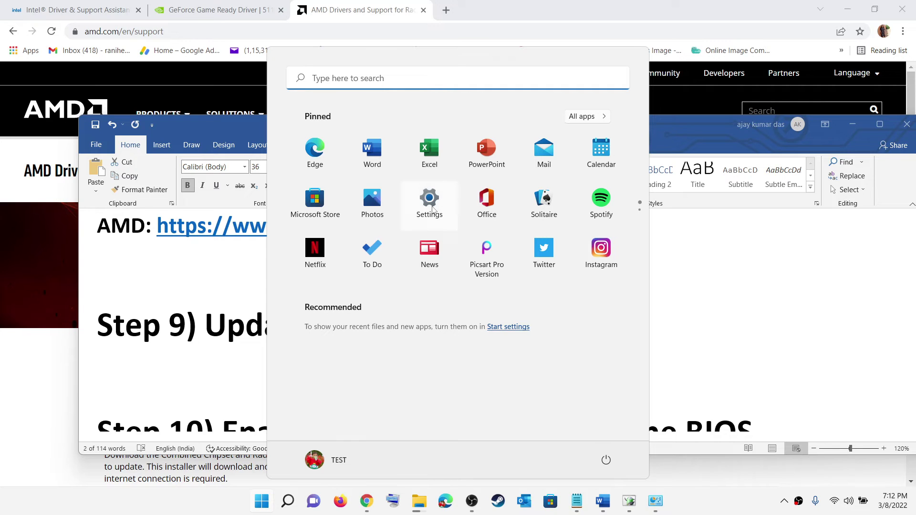
{"action": "left_click", "coordinate": [432, 209]}
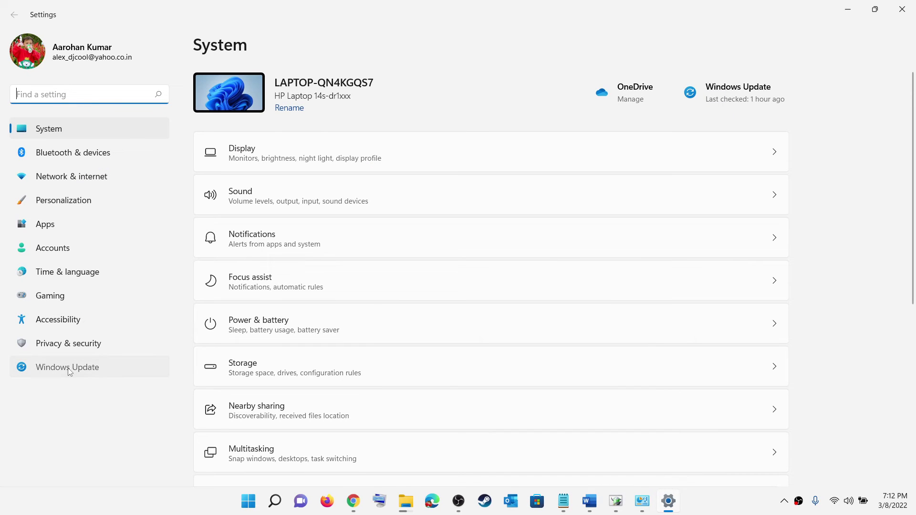
{"action": "left_click", "coordinate": [66, 372]}
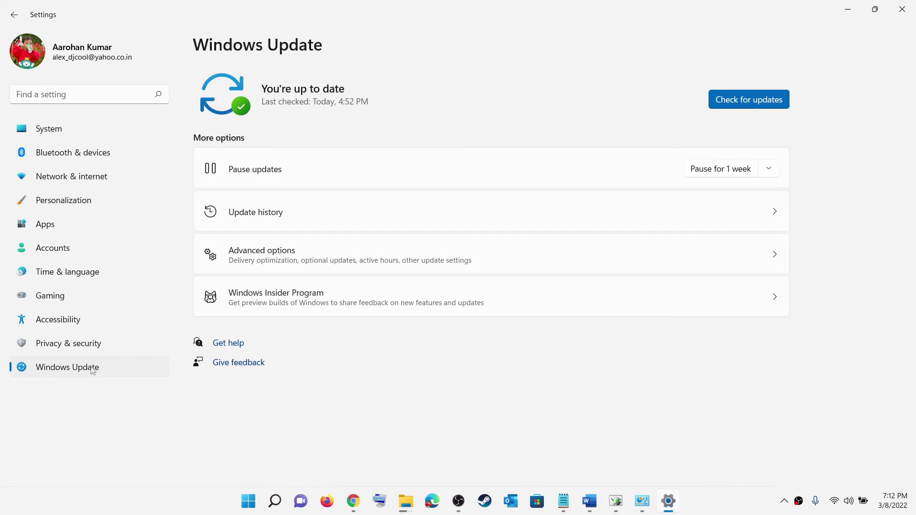
{"action": "left_click", "coordinate": [720, 95]}
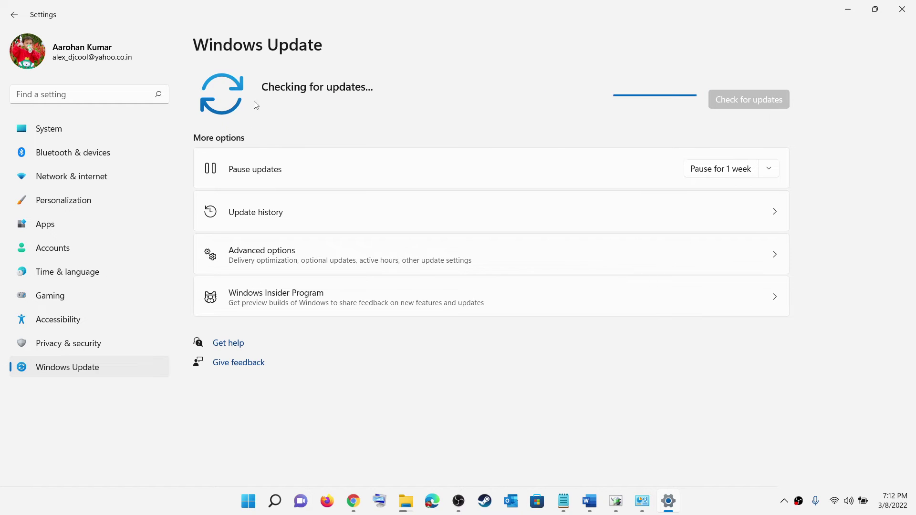
{"action": "left_click", "coordinate": [250, 501]}
{"action": "left_click", "coordinate": [606, 459]}
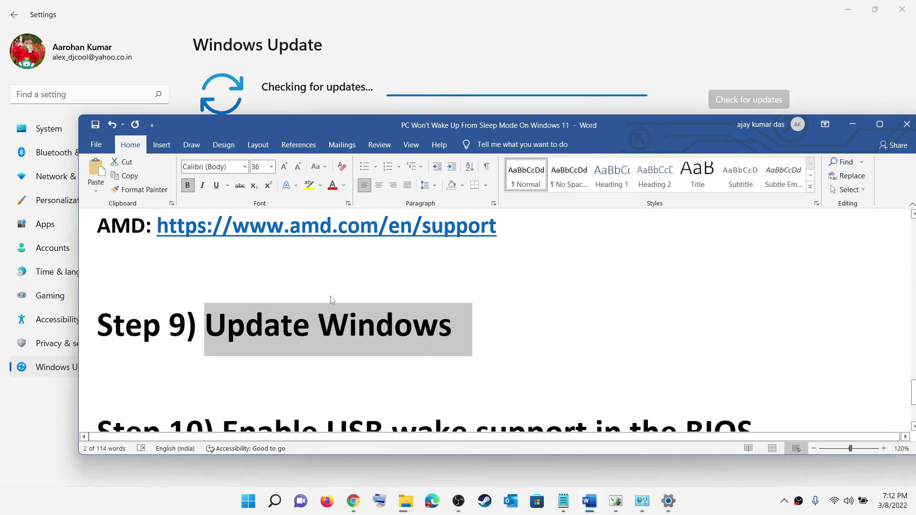
- Bring up Step 10 in the Word document and highlight Enable USB wake support in the BIOS
{"action": "scroll", "coordinate": [333, 299], "scroll_direction": "down", "scroll_amount": 3}
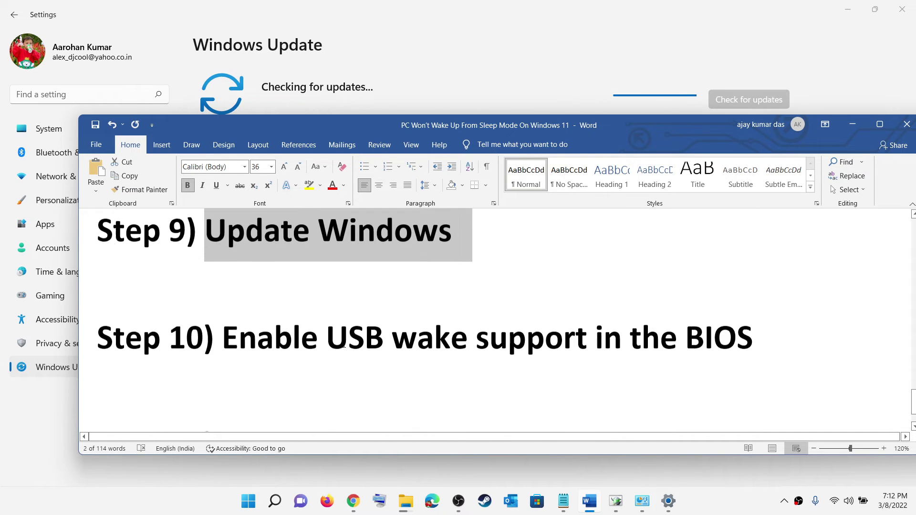
{"action": "left_click_drag", "start_coordinate": [239, 361], "coordinate": [756, 361]}
{"action": "left_click", "coordinate": [392, 370]}
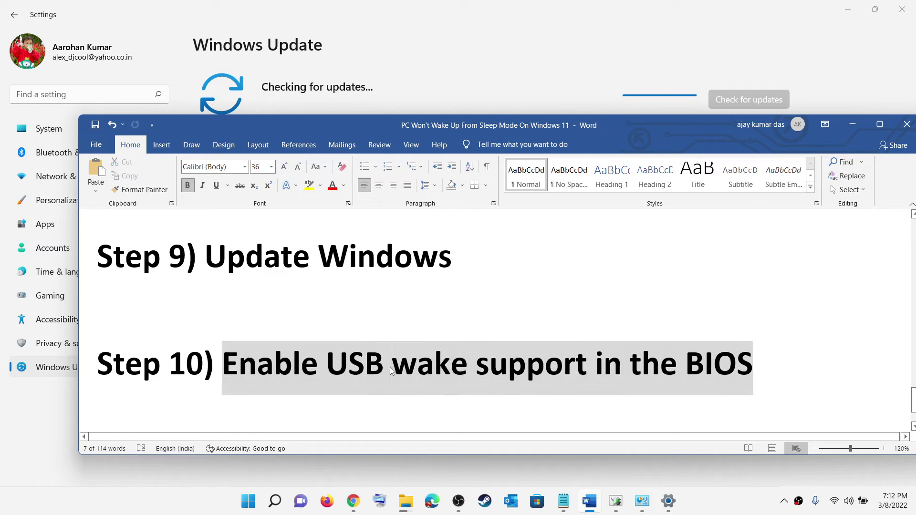
- Highlight the closing words of Step 10, up to support in the BIOS, and clear the selection
{"action": "left_click_drag", "start_coordinate": [755, 363], "coordinate": [670, 361]}
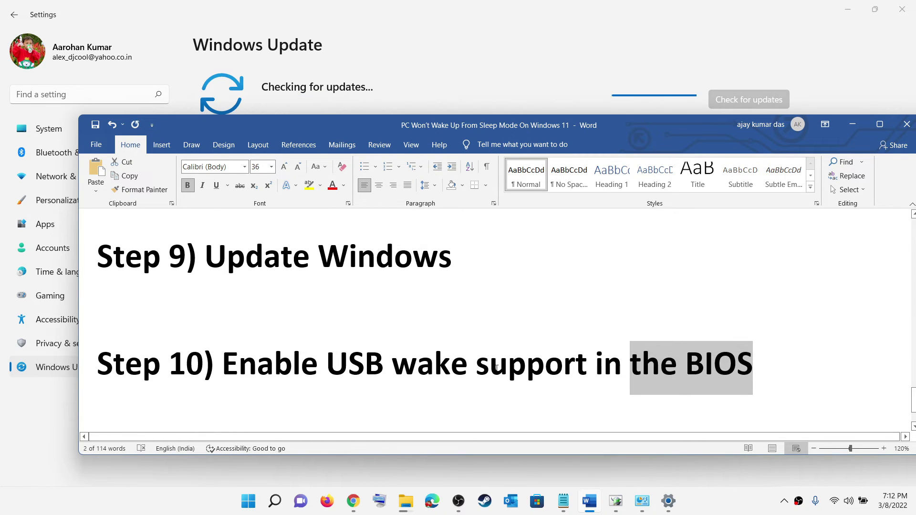
{"action": "left_click_drag", "start_coordinate": [760, 365], "coordinate": [597, 360]}
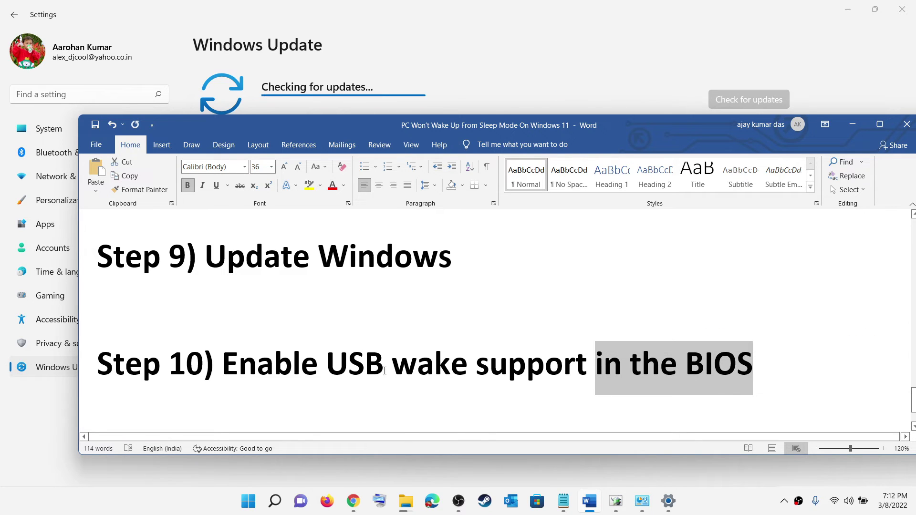
{"action": "left_click", "coordinate": [487, 368], "text": "shift"}
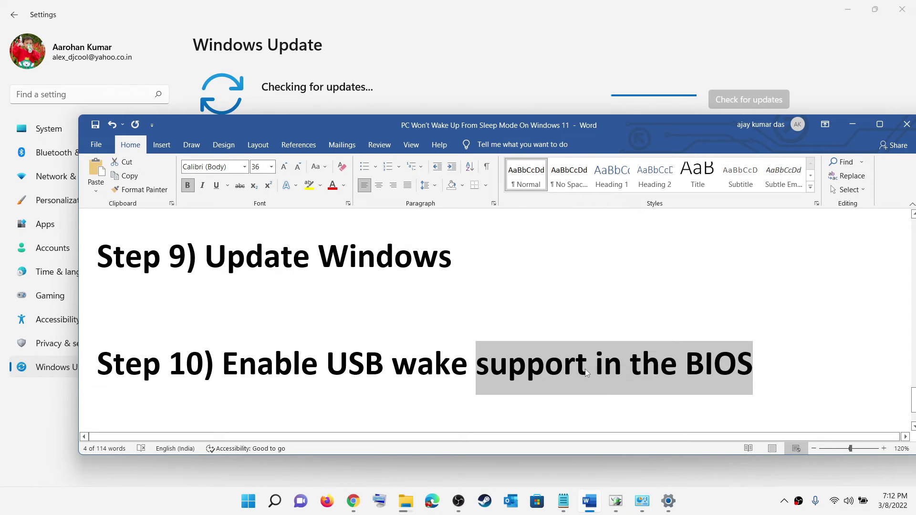
{"action": "left_click", "coordinate": [480, 369]}
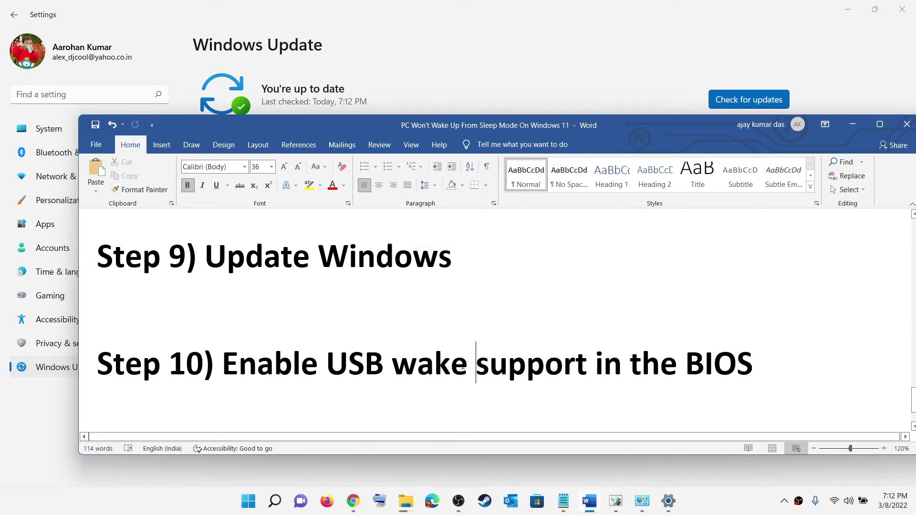
{"action": "mouse_move", "coordinate": [780, 362]}
{"action": "left_mouse_down"}
{"action": "mouse_move", "coordinate": [529, 355]}
{"action": "mouse_move", "coordinate": [779, 365]}
{"action": "left_mouse_up"}
{"action": "left_click", "coordinate": [657, 375]}
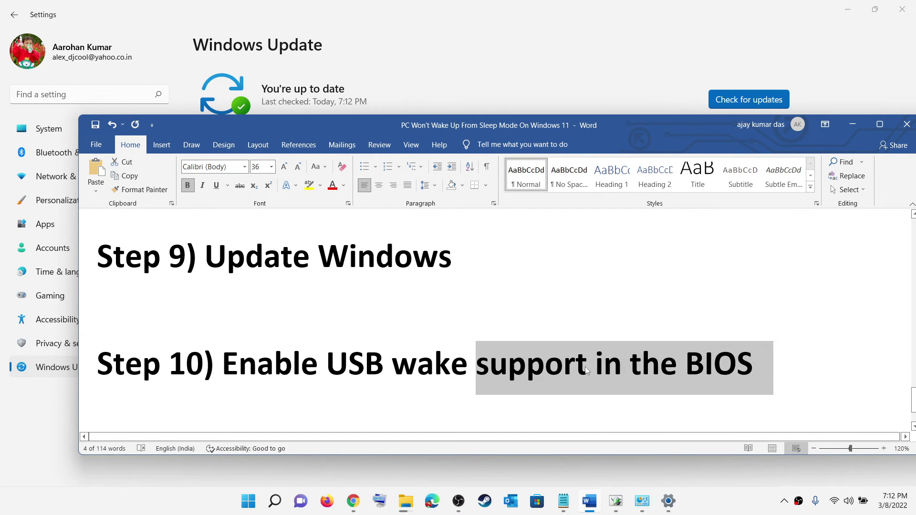
{"action": "left_click", "coordinate": [642, 365]}
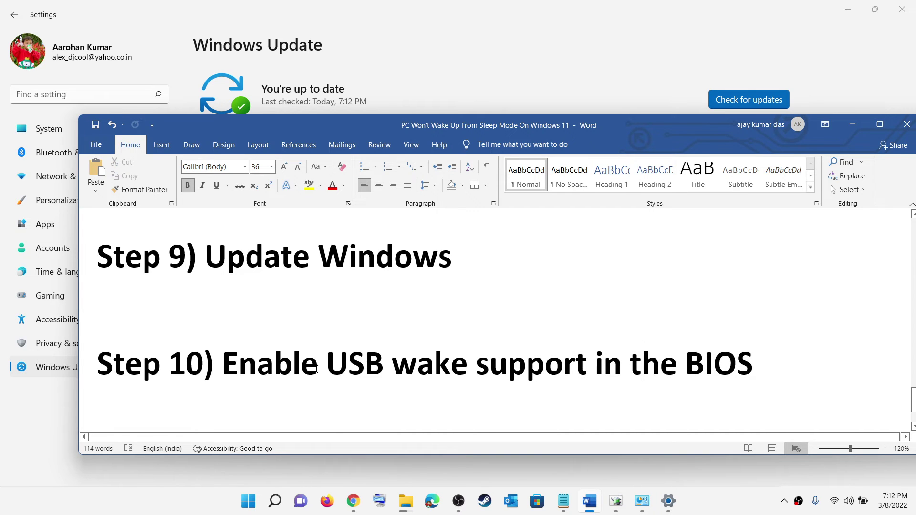
- Highlight Enable USB wake support and then just Enable USB wake in the Step 10 heading
{"action": "left_click_drag", "start_coordinate": [353, 368], "coordinate": [553, 367]}
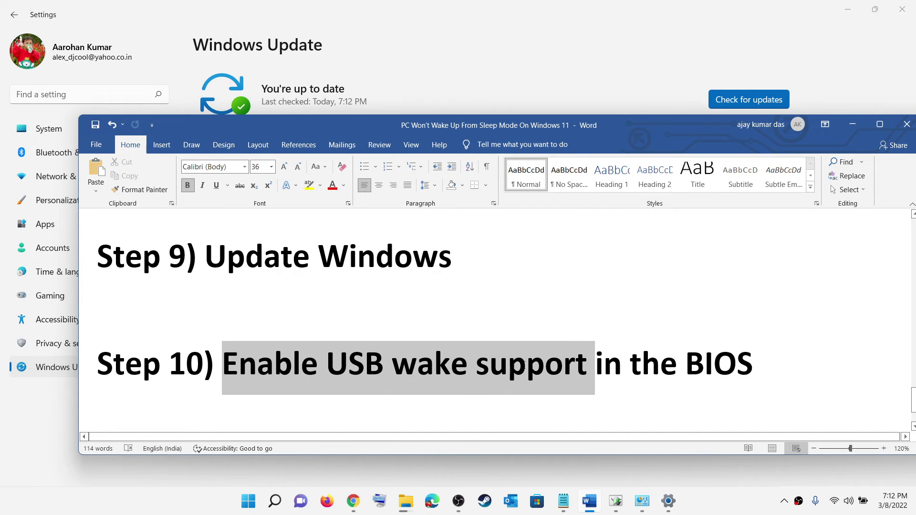
{"action": "left_click", "coordinate": [326, 367]}
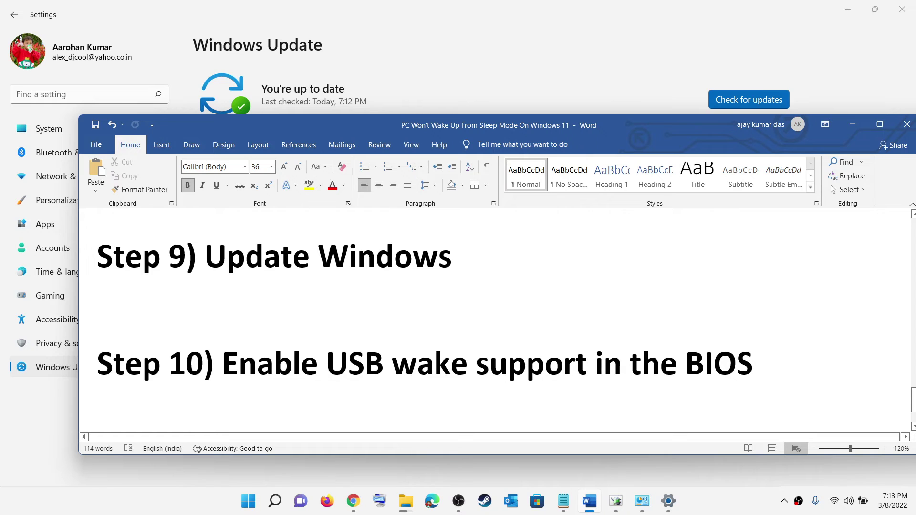
{"action": "left_click_drag", "start_coordinate": [325, 372], "coordinate": [593, 372]}
{"action": "left_click_drag", "start_coordinate": [222, 367], "coordinate": [466, 368]}
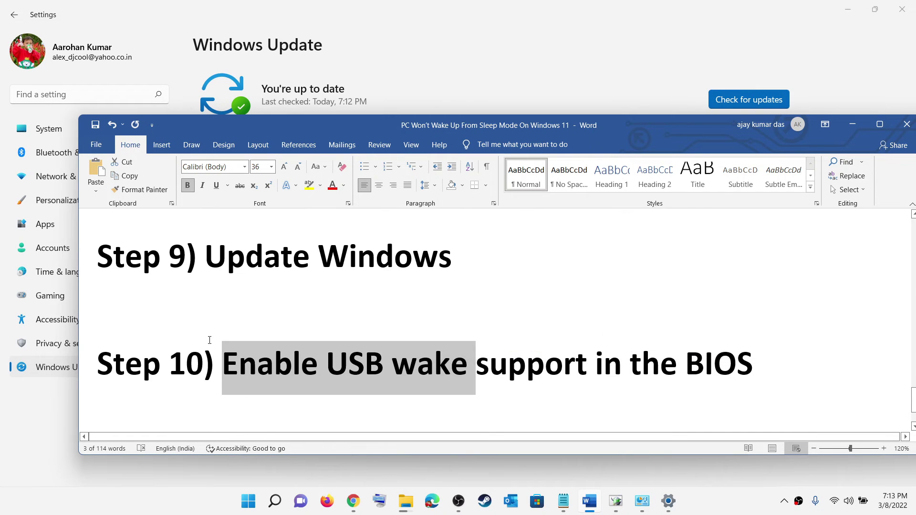
- Highlight Update System BIOS under Step 11, and open dell.com/support in a new Chrome tab
{"action": "scroll", "coordinate": [209, 341], "scroll_direction": "down", "scroll_amount": 3}
{"action": "left_click_drag", "start_coordinate": [224, 391], "coordinate": [544, 389]}
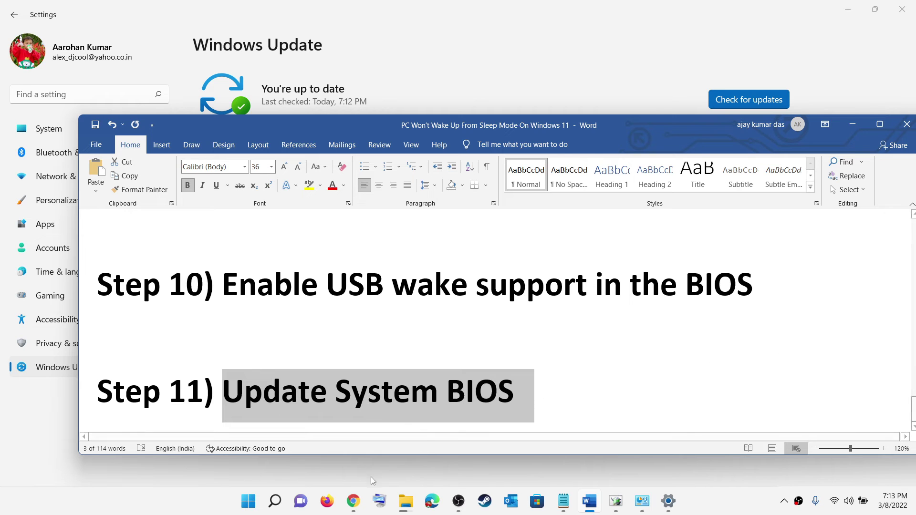
{"action": "left_click", "coordinate": [356, 511]}
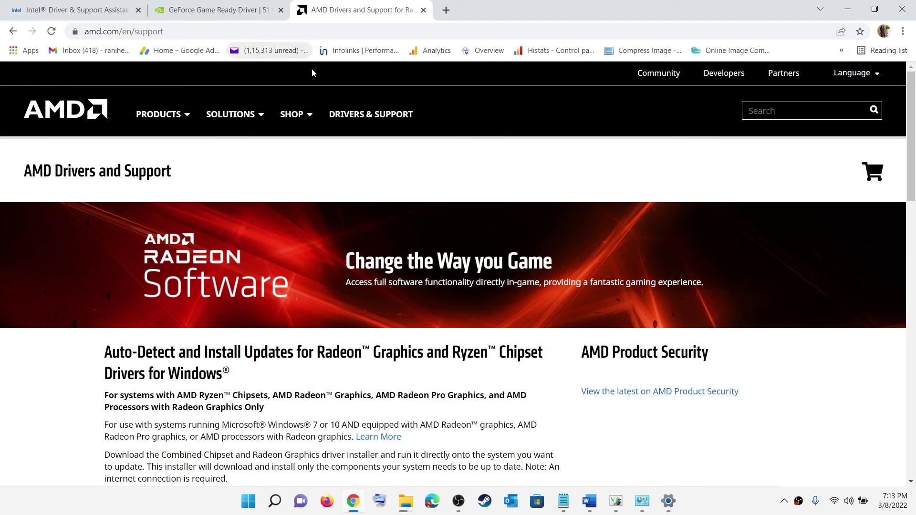
{"action": "left_click", "coordinate": [449, 14]}
{"action": "type", "text": "dell.com/support"}
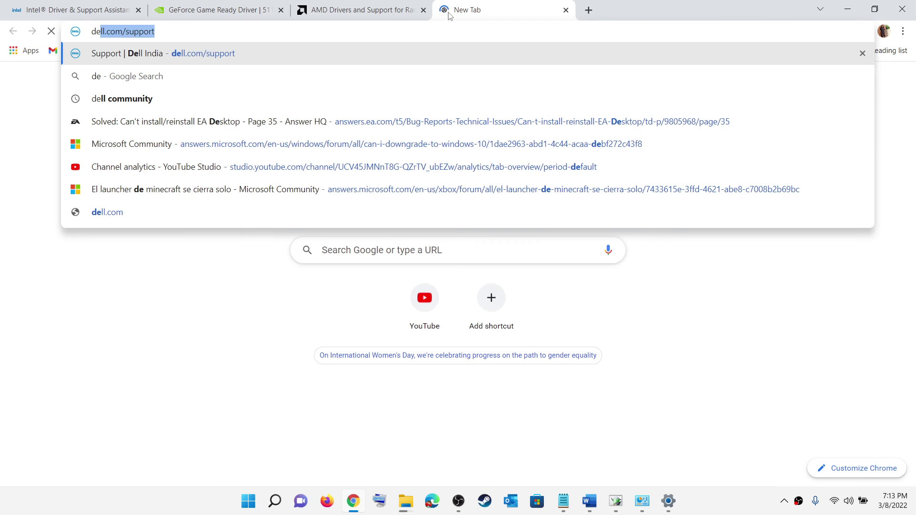
{"action": "left_click", "coordinate": [275, 55]}
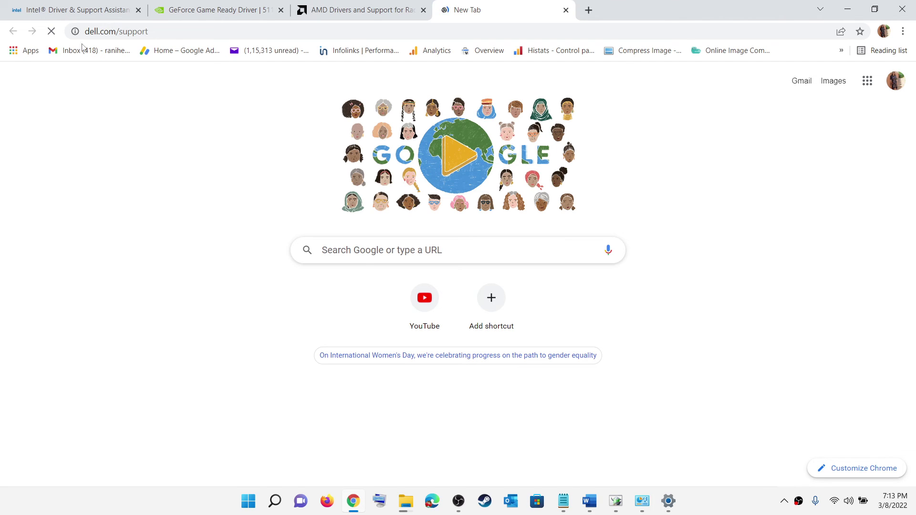
- Highlight System BIOS under Step 11 in the Word document, and return to the Dell support page in Chrome
{"action": "left_click", "coordinate": [586, 508]}
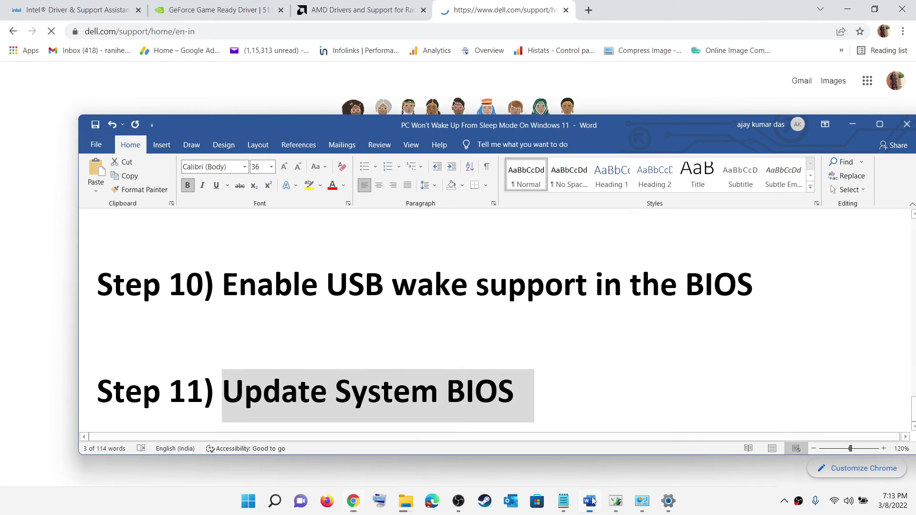
{"action": "left_click", "coordinate": [264, 396]}
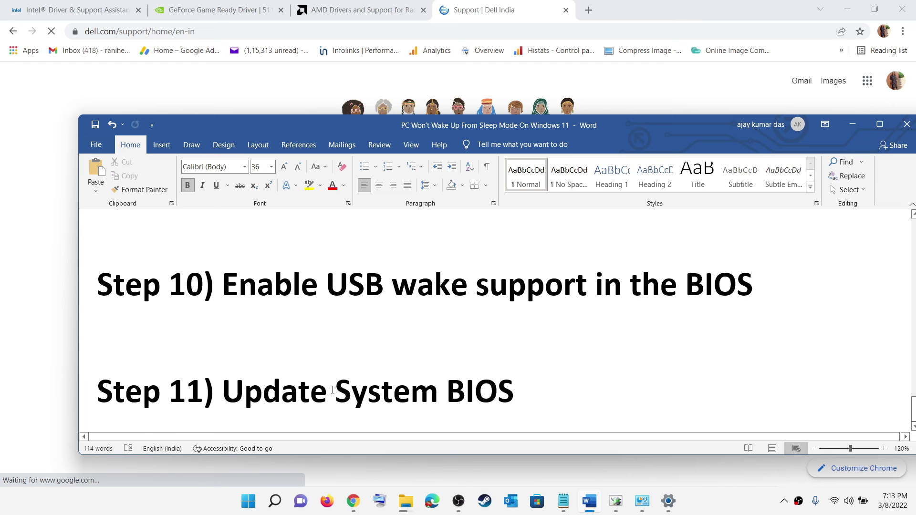
{"action": "left_click_drag", "start_coordinate": [332, 389], "coordinate": [584, 373]}
{"action": "left_click", "coordinate": [457, 89]}
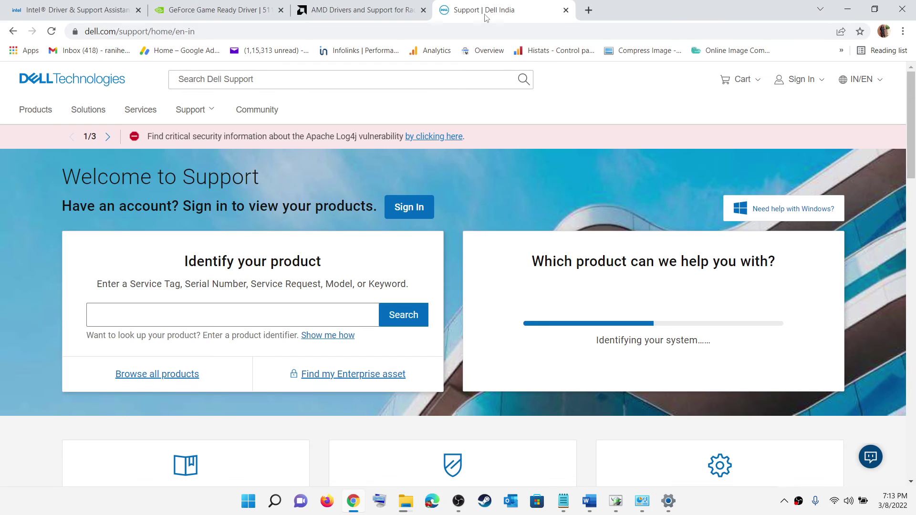
- Browse all Dell products to Computers, Laptops, Inspiron, 5000 Series, and open the Inspiron 13 5368 2-in-1 support page
{"action": "scroll", "coordinate": [149, 307], "scroll_direction": "down", "scroll_amount": 3}
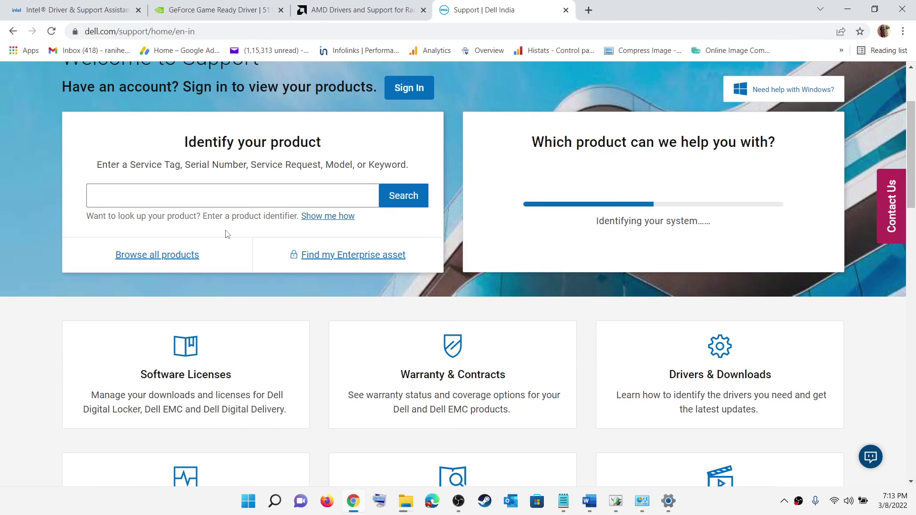
{"action": "left_click", "coordinate": [163, 256]}
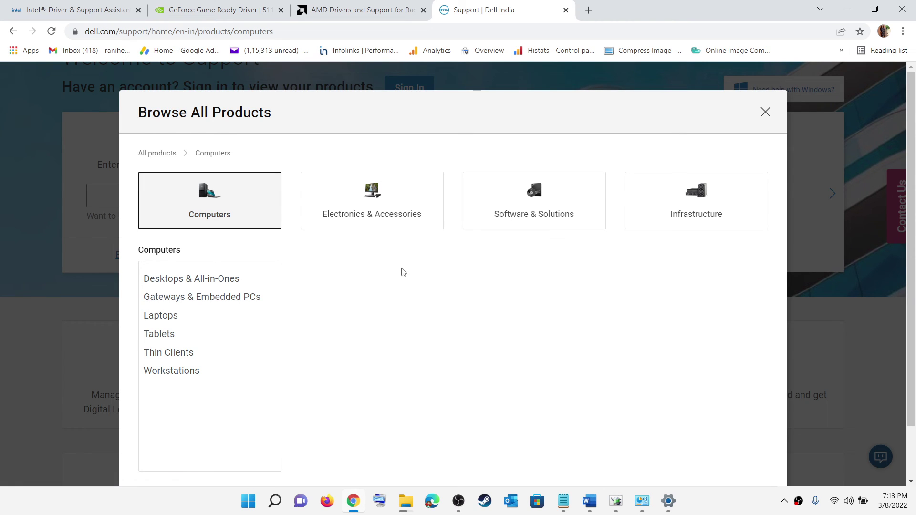
{"action": "left_click", "coordinate": [166, 317]}
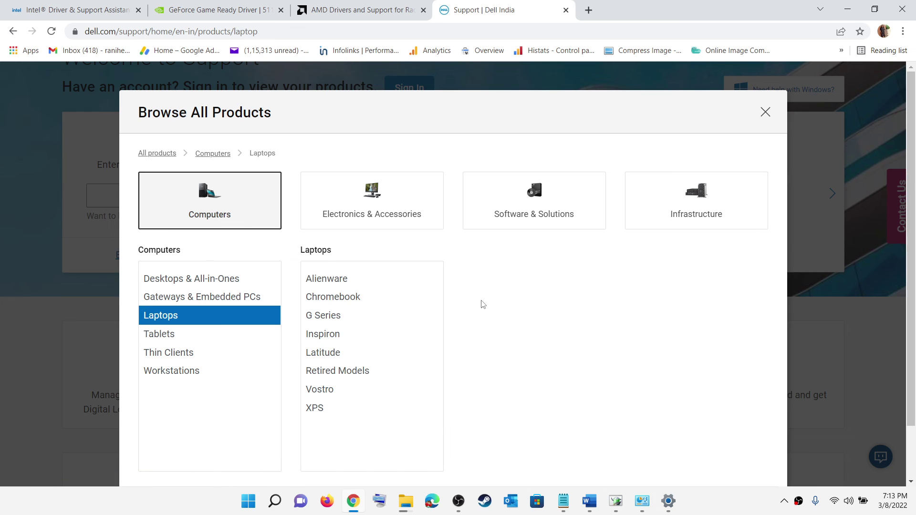
{"action": "left_click", "coordinate": [344, 332]}
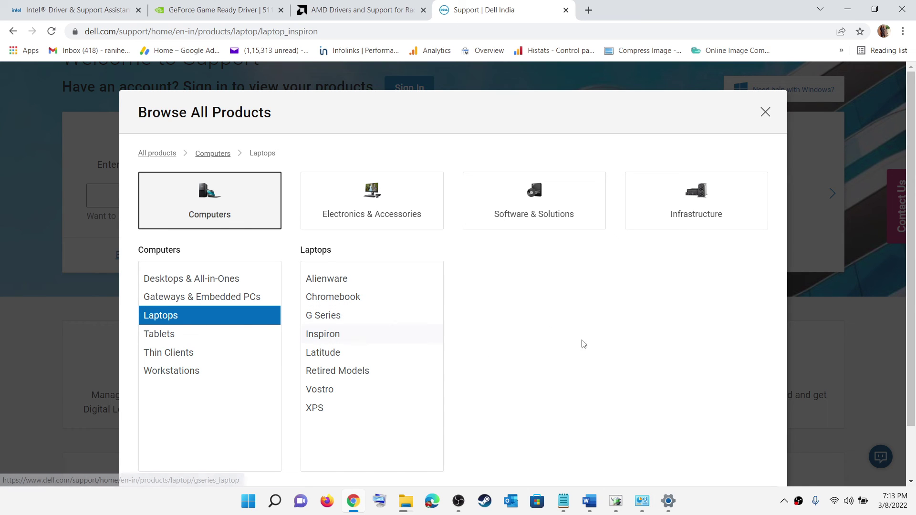
{"action": "left_click", "coordinate": [505, 300]}
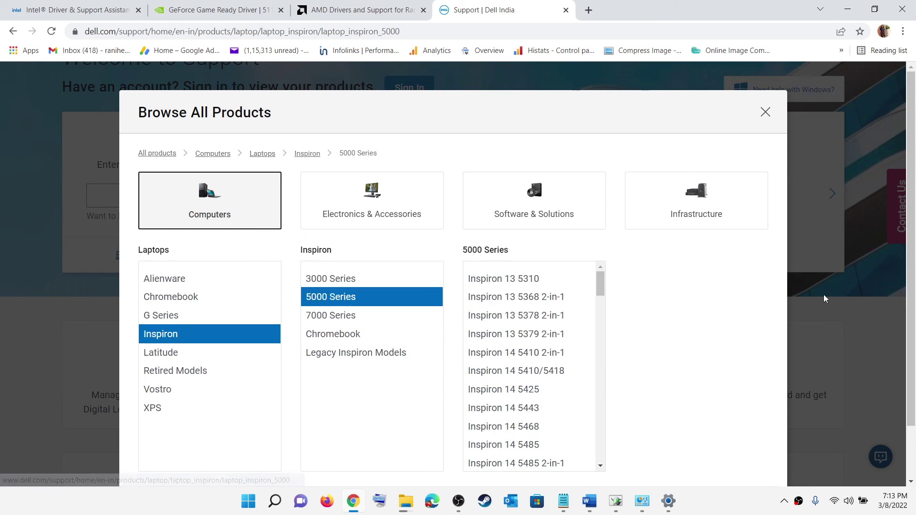
{"action": "left_click", "coordinate": [552, 305]}
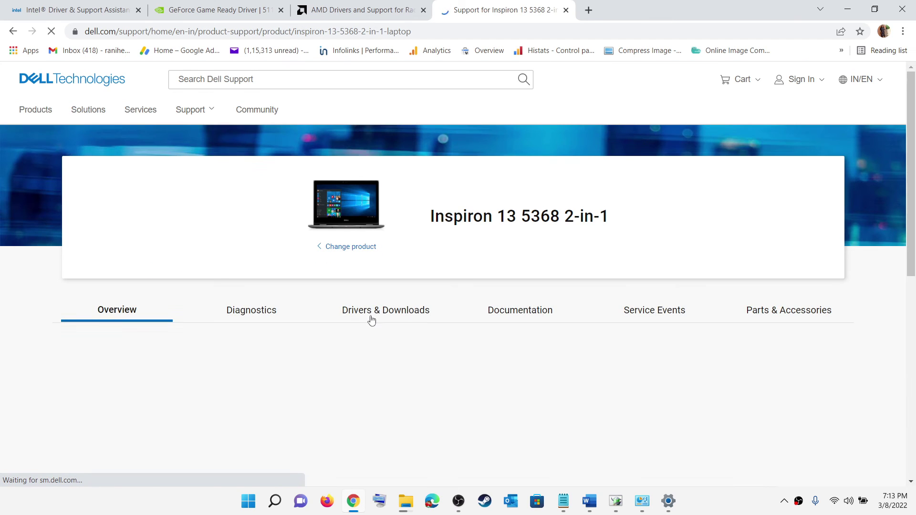
- Show the manual driver search under the laptop's Drivers & Downloads, and filter the downloads by the BIOS category
{"action": "left_click", "coordinate": [386, 317]}
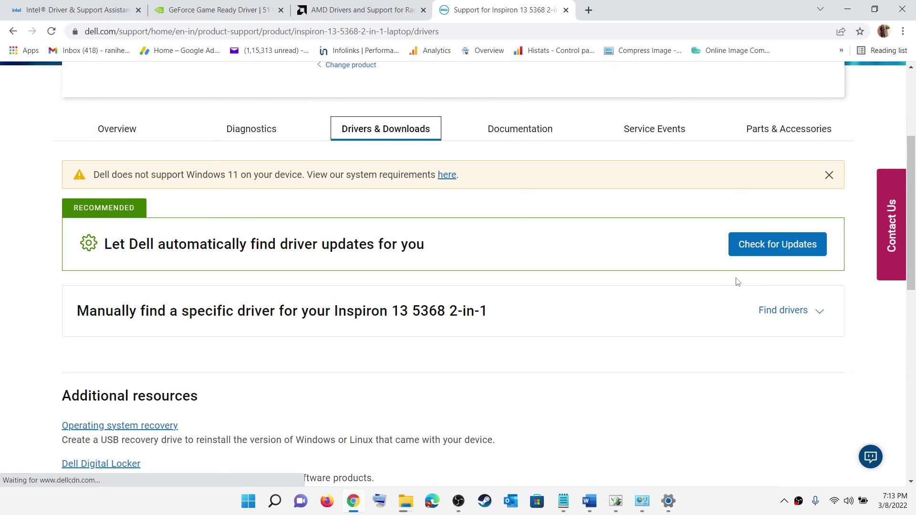
{"action": "scroll", "coordinate": [811, 253], "scroll_direction": "down", "scroll_amount": 2}
{"action": "left_click", "coordinate": [819, 192]}
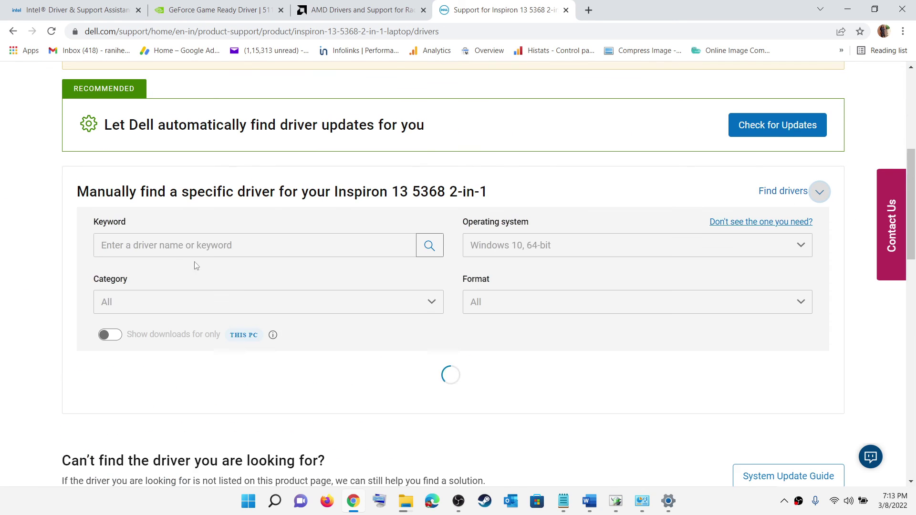
{"action": "left_click", "coordinate": [162, 310]}
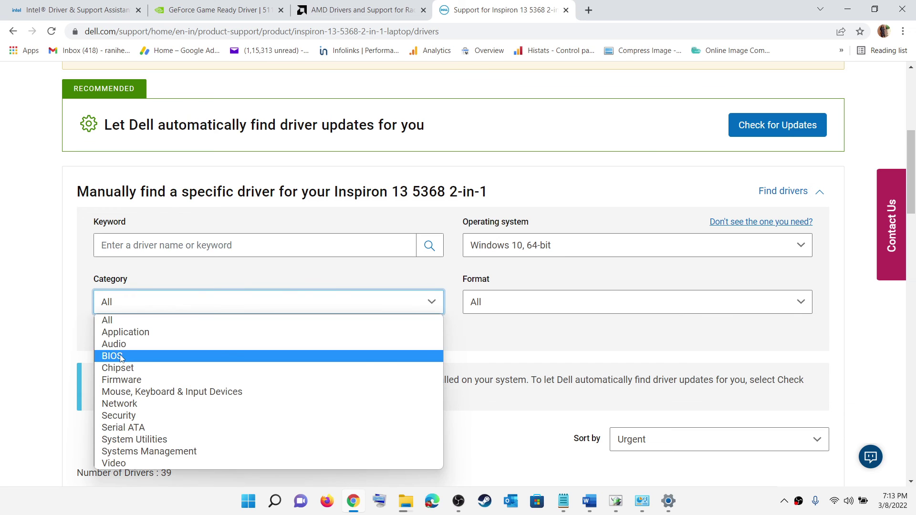
{"action": "left_click", "coordinate": [121, 355]}
{"action": "scroll", "coordinate": [138, 334], "scroll_direction": "down", "scroll_amount": 2}
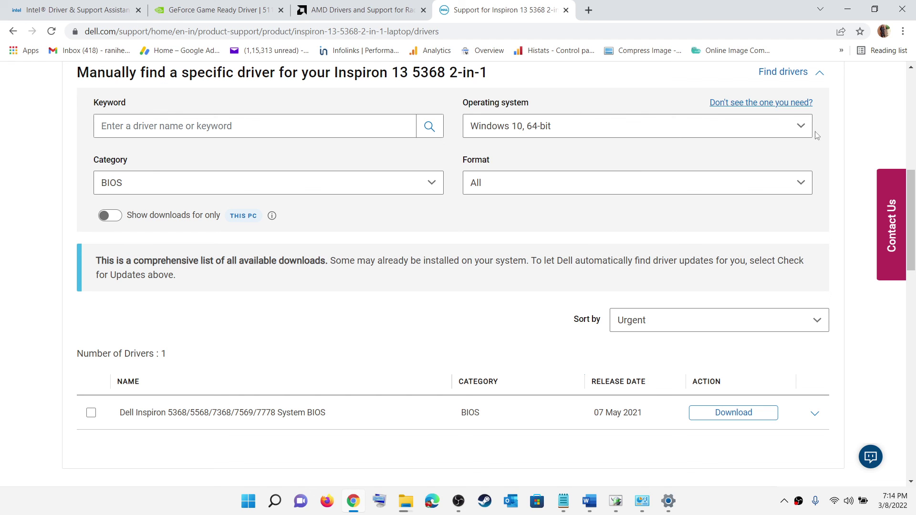
{"action": "scroll", "coordinate": [393, 348], "scroll_direction": "down", "scroll_amount": 2}
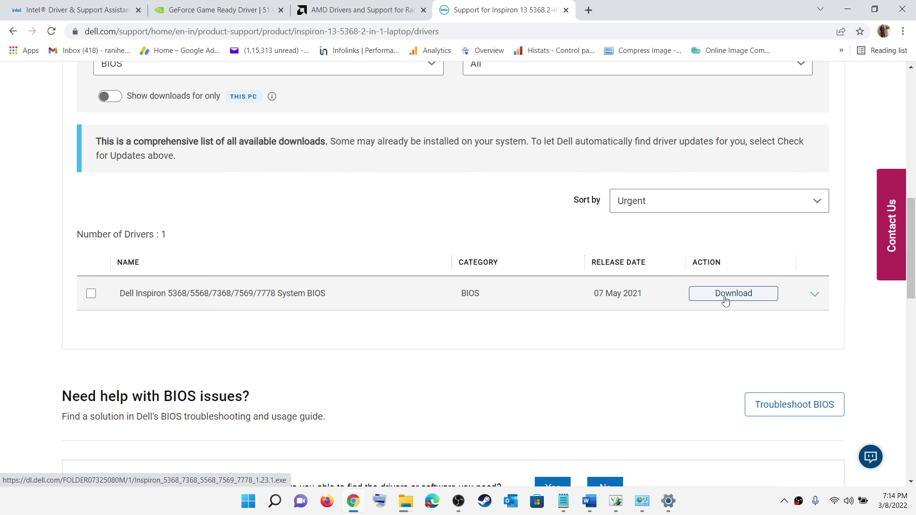
- Check the battery charge in the Windows quick settings, and show the desktop
{"action": "left_click", "coordinate": [863, 505]}
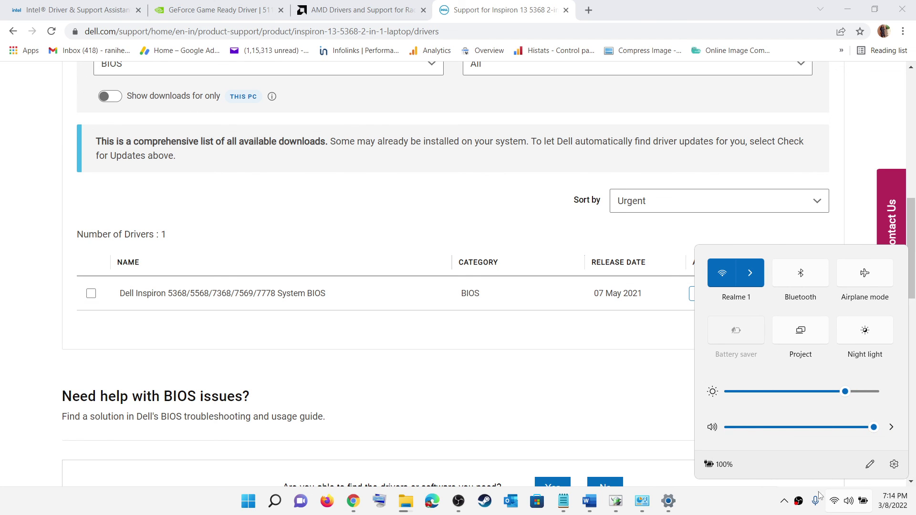
{"action": "mouse_move", "coordinate": [705, 467]}
{"action": "left_click", "coordinate": [405, 380]}
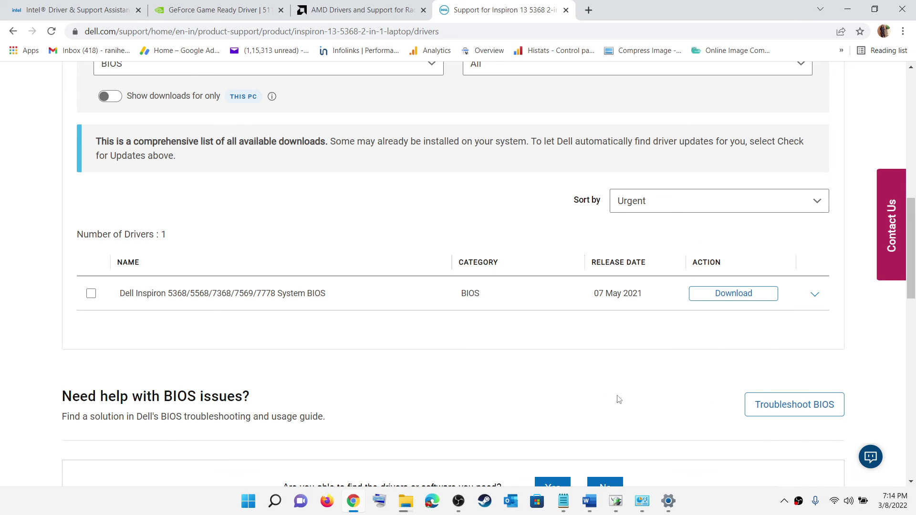
{"action": "mouse_move", "coordinate": [590, 511]}
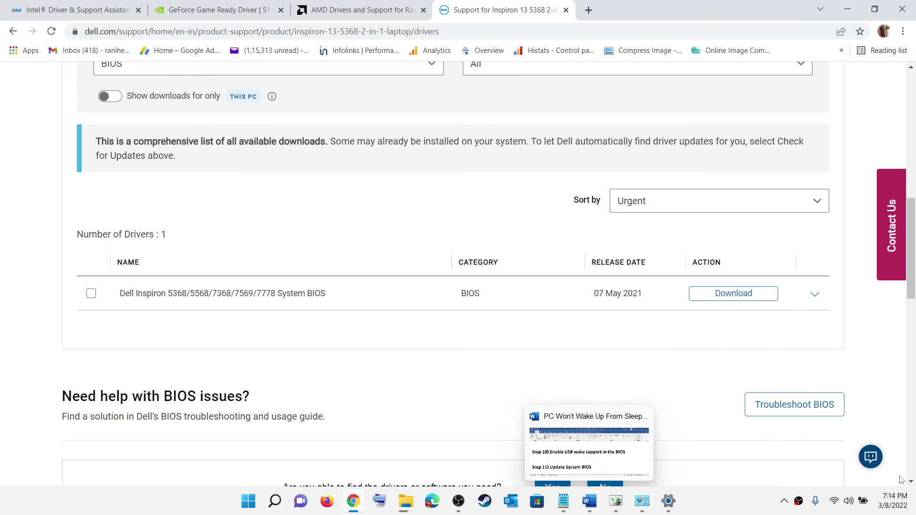
{"action": "left_click", "coordinate": [914, 502]}
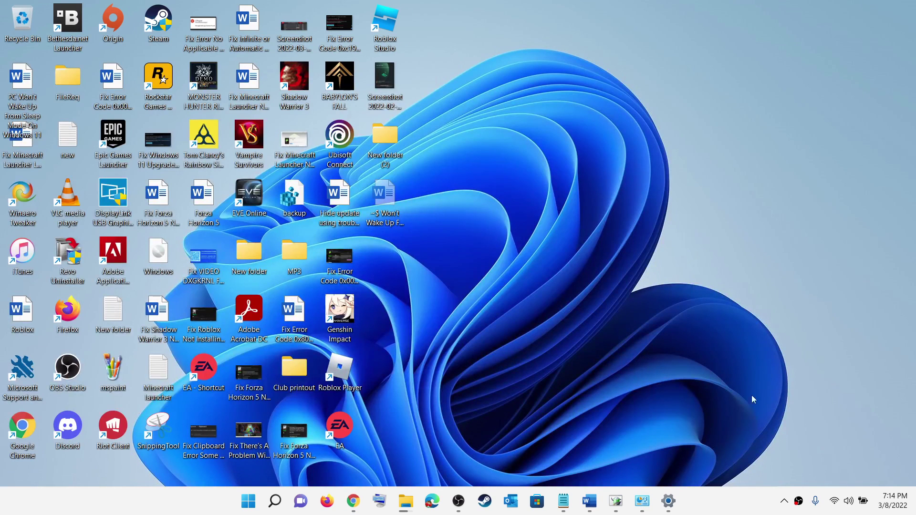